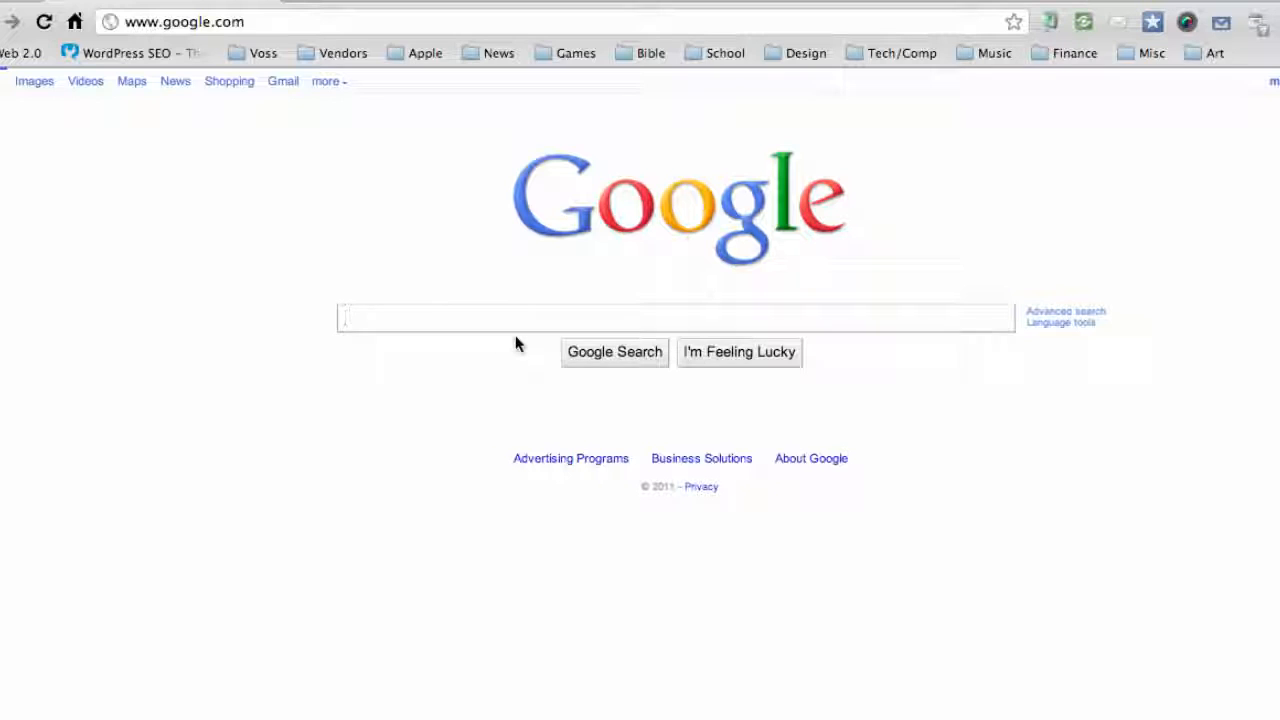
# Search Google for "eclipse download" and open the Eclipse Downloads result
pyautogui.write('ecli')
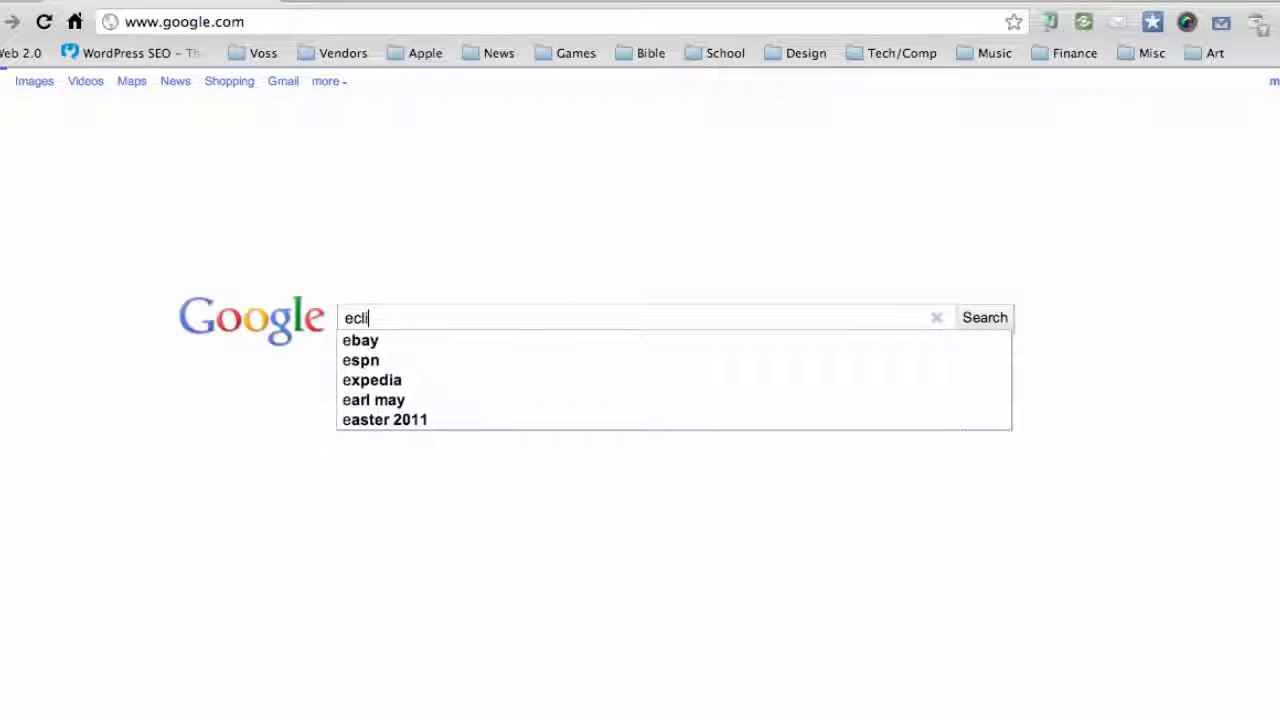
pyautogui.write('s')
pyautogui.press('BackSpace')
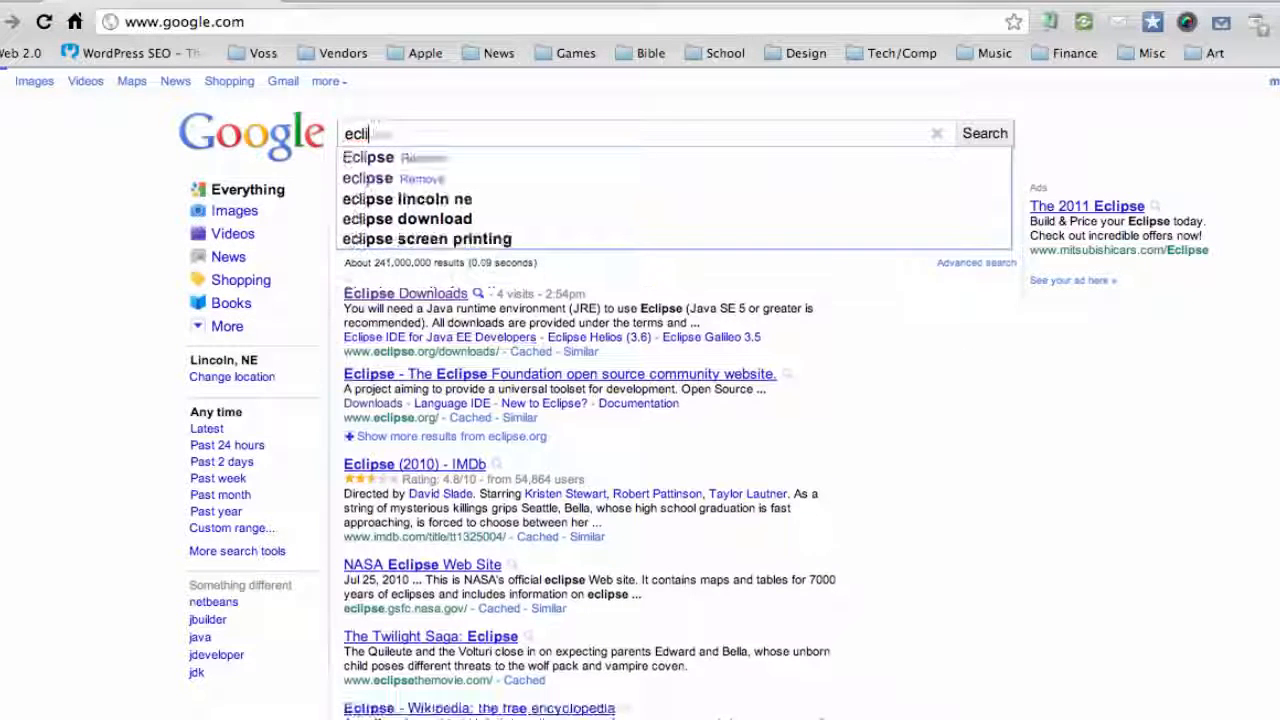
pyautogui.write('pse down')
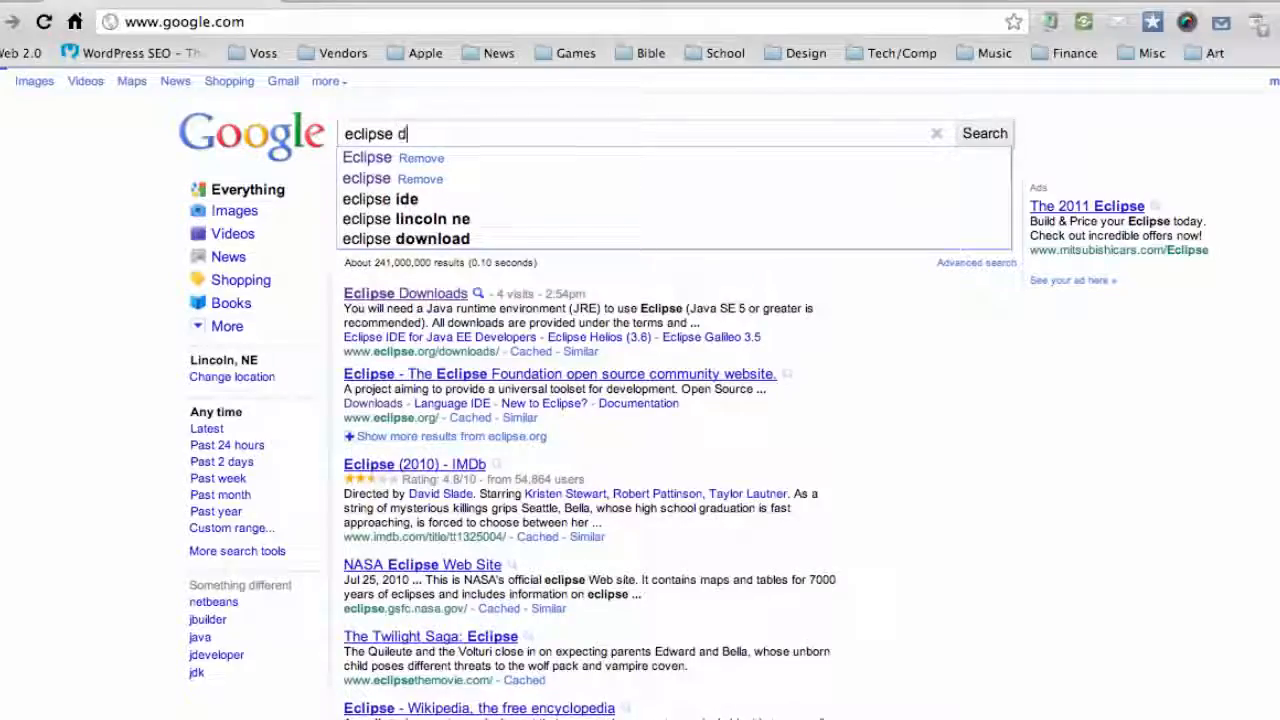
pyautogui.write('l')
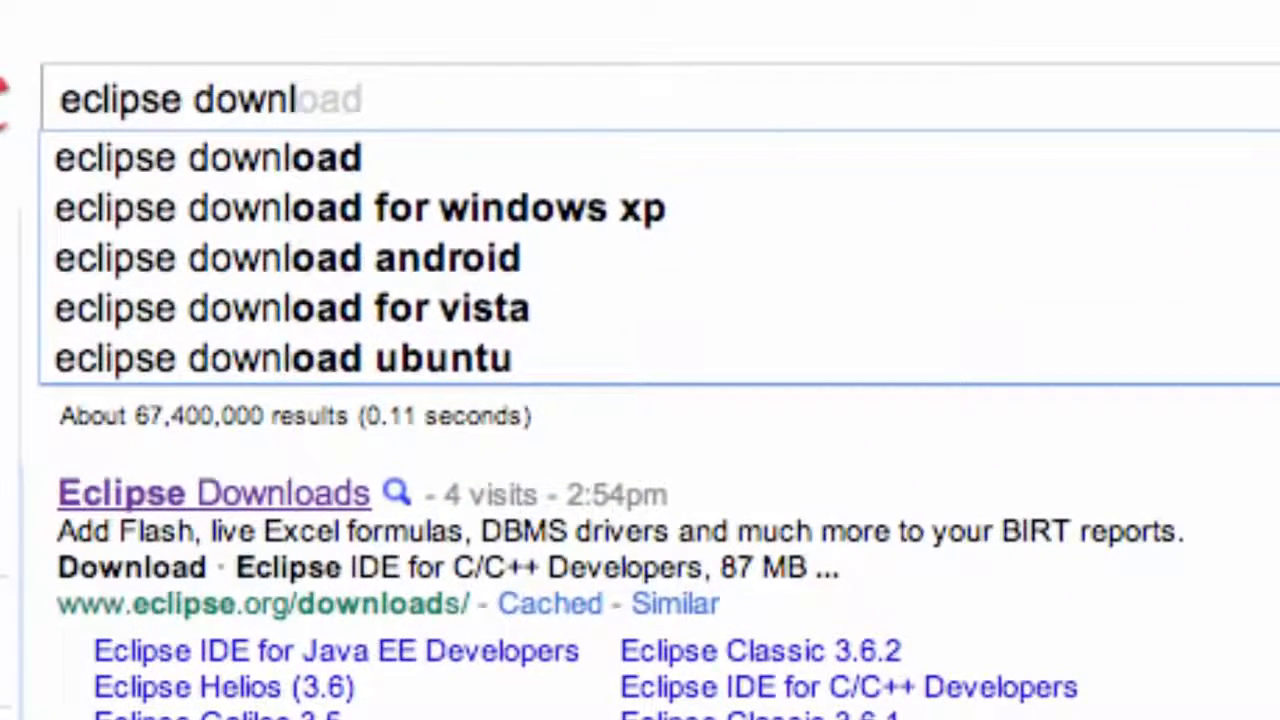
pyautogui.write('oad')
pyautogui.press('Return')
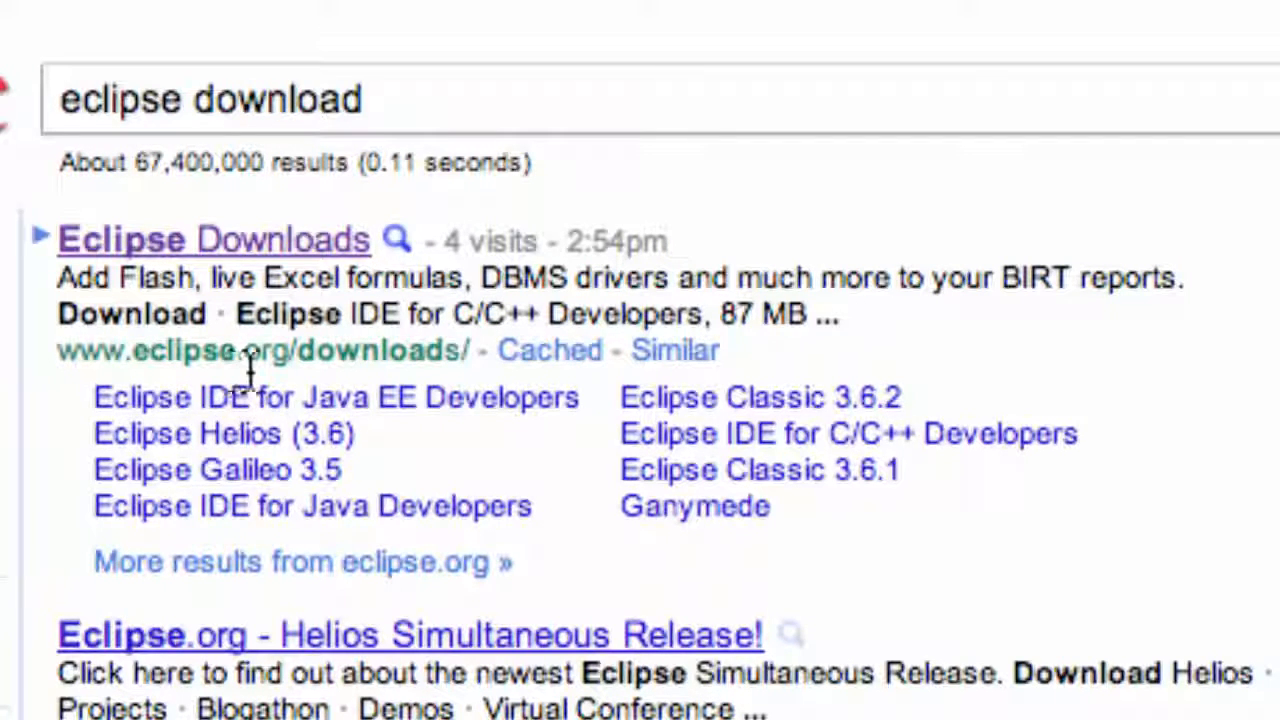
pyautogui.click(205, 245)
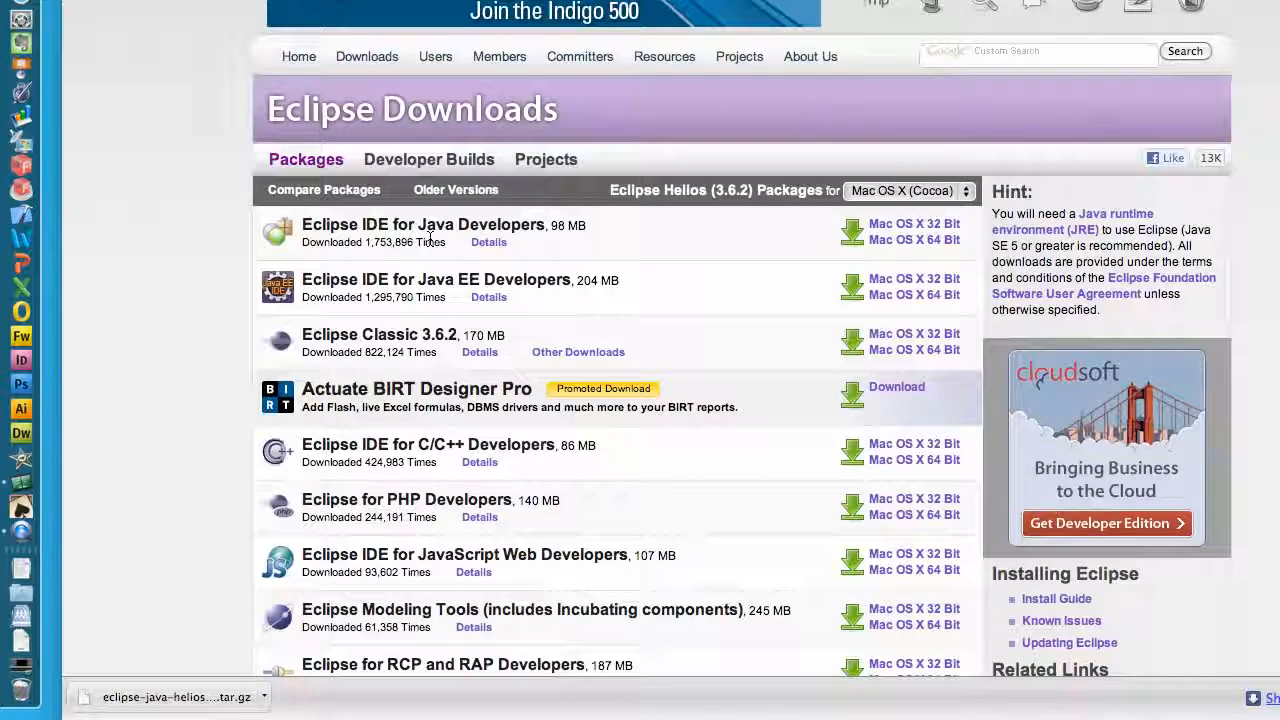
# Open the Mac OS X 32 Bit download page of Eclipse IDE for Java Developers and review its list of mirrors
pyautogui.scroll(-1, 640, 360)
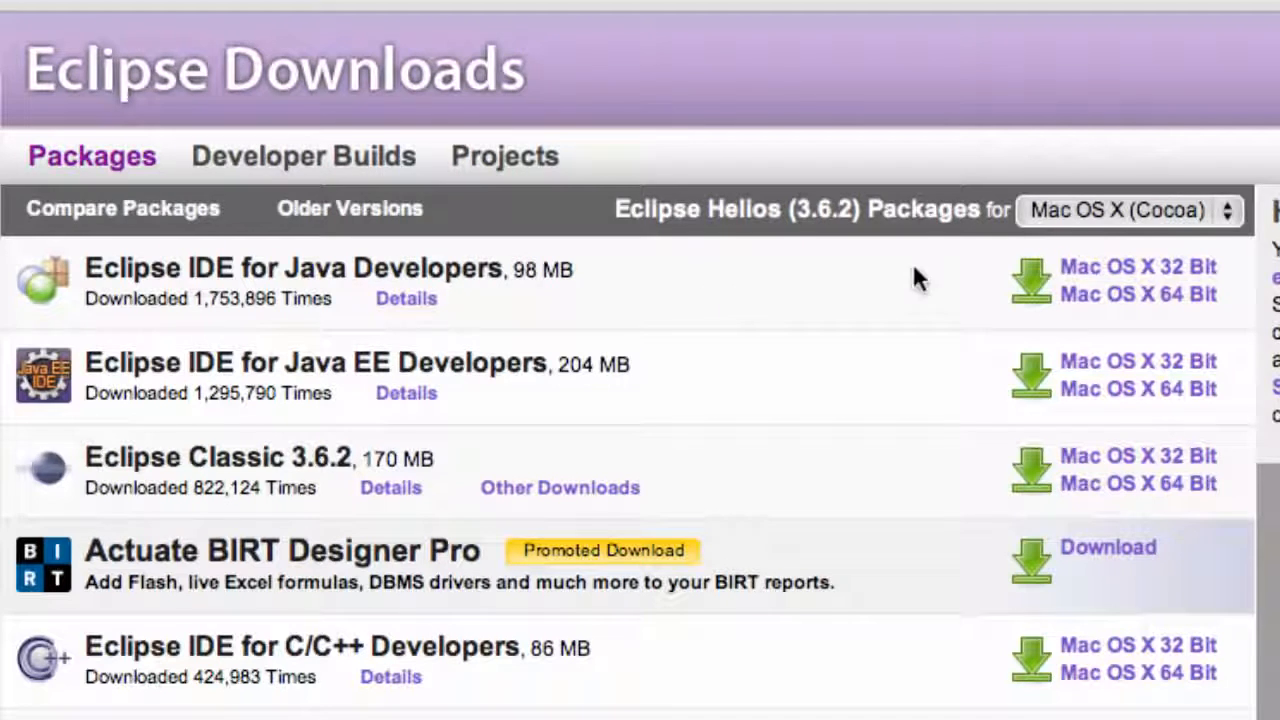
pyautogui.click(1214, 220)
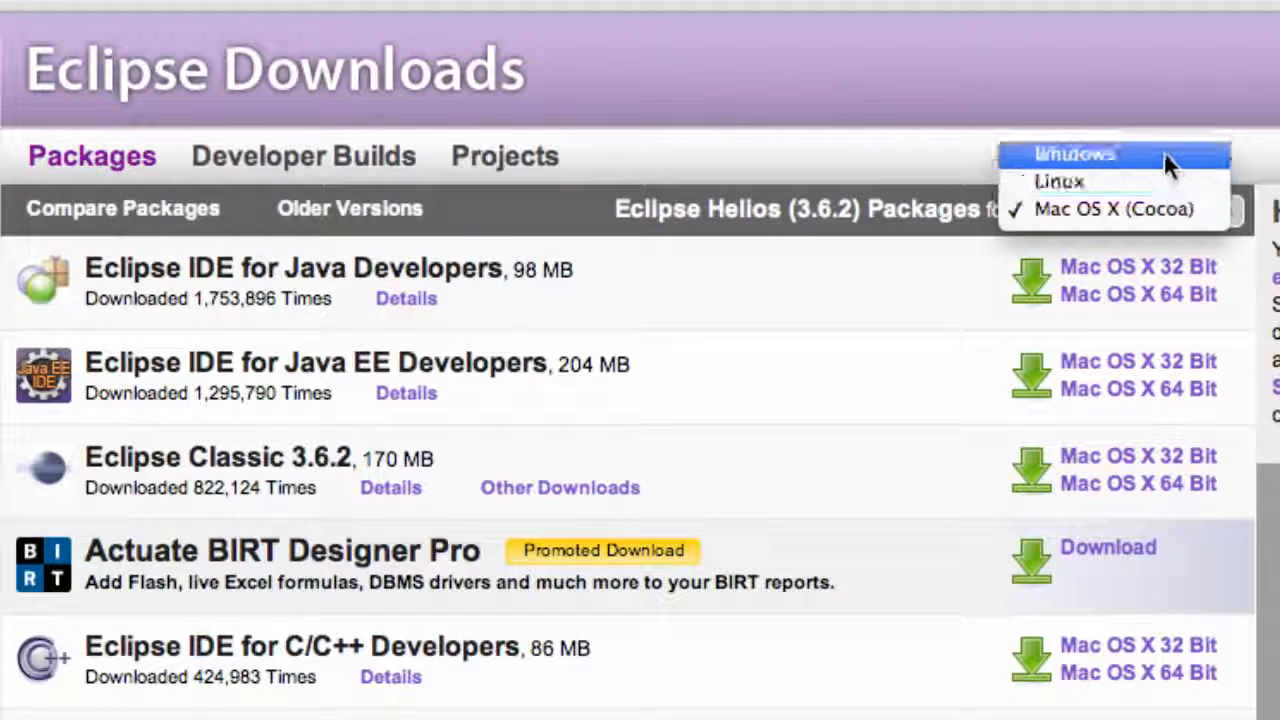
pyautogui.click(1100, 205)
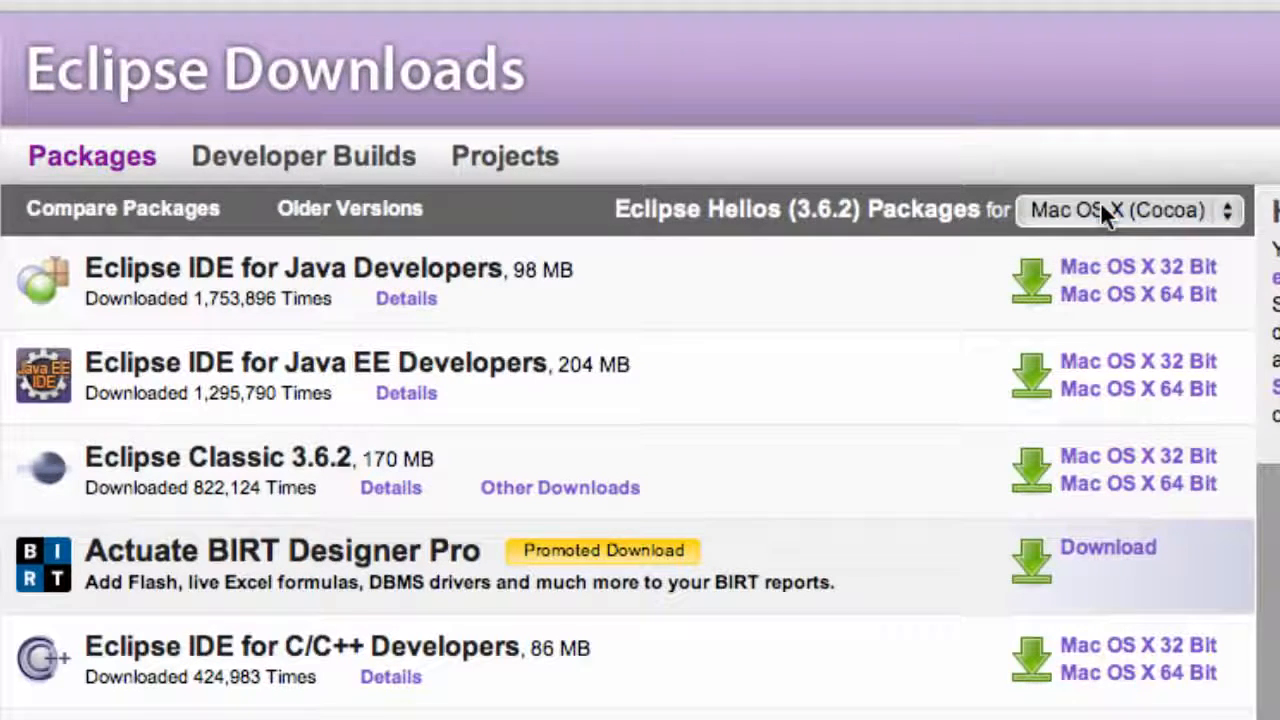
pyautogui.click(1155, 272)
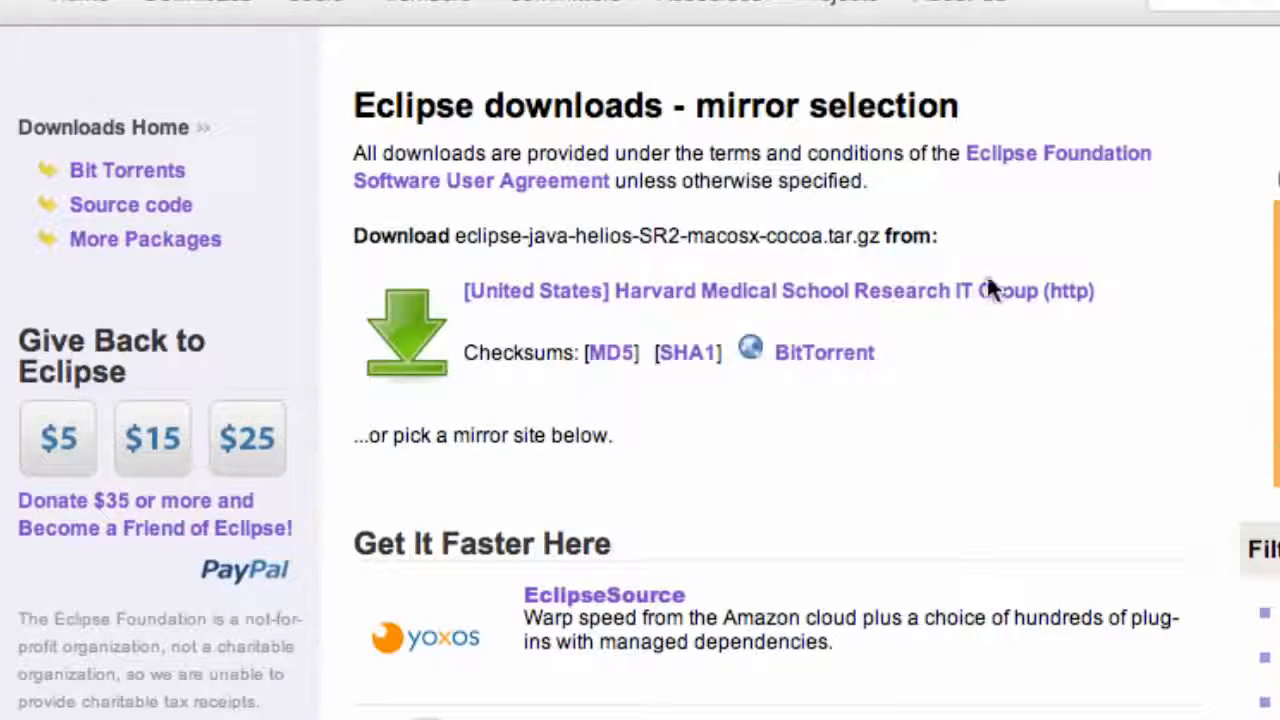
pyautogui.scroll(-6, 893, 480)
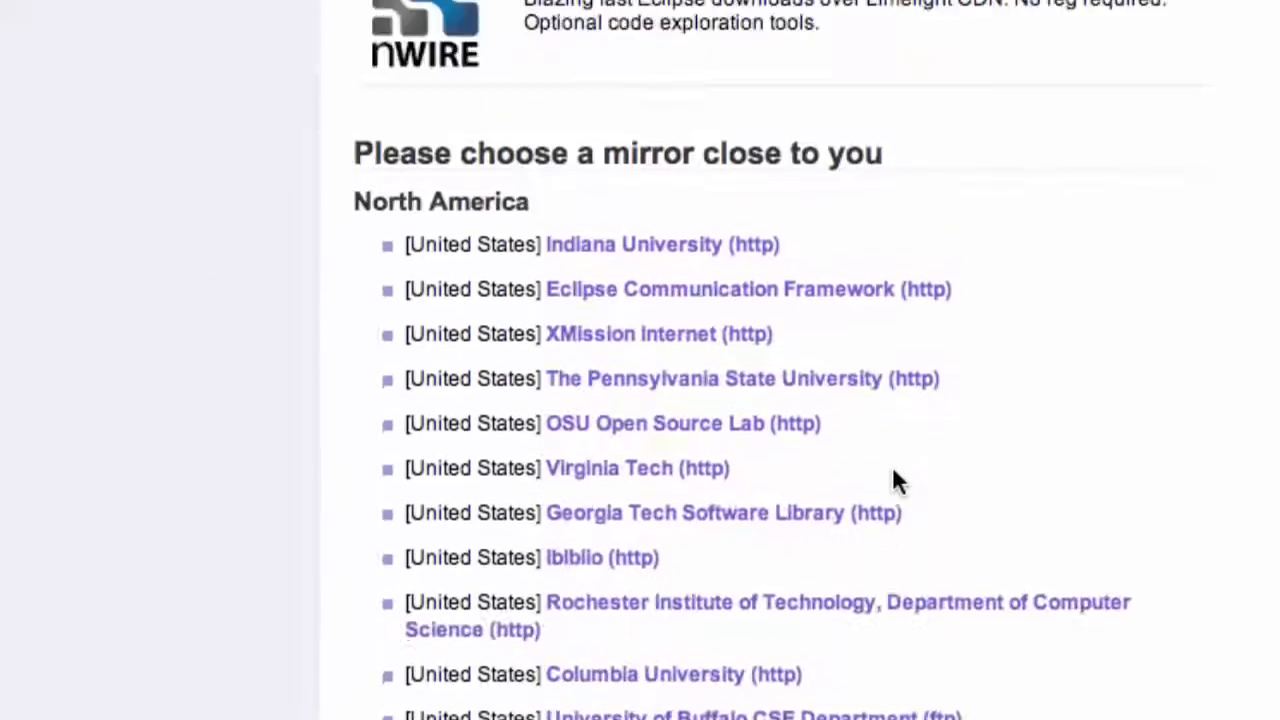
pyautogui.scroll(-3, 891, 480)
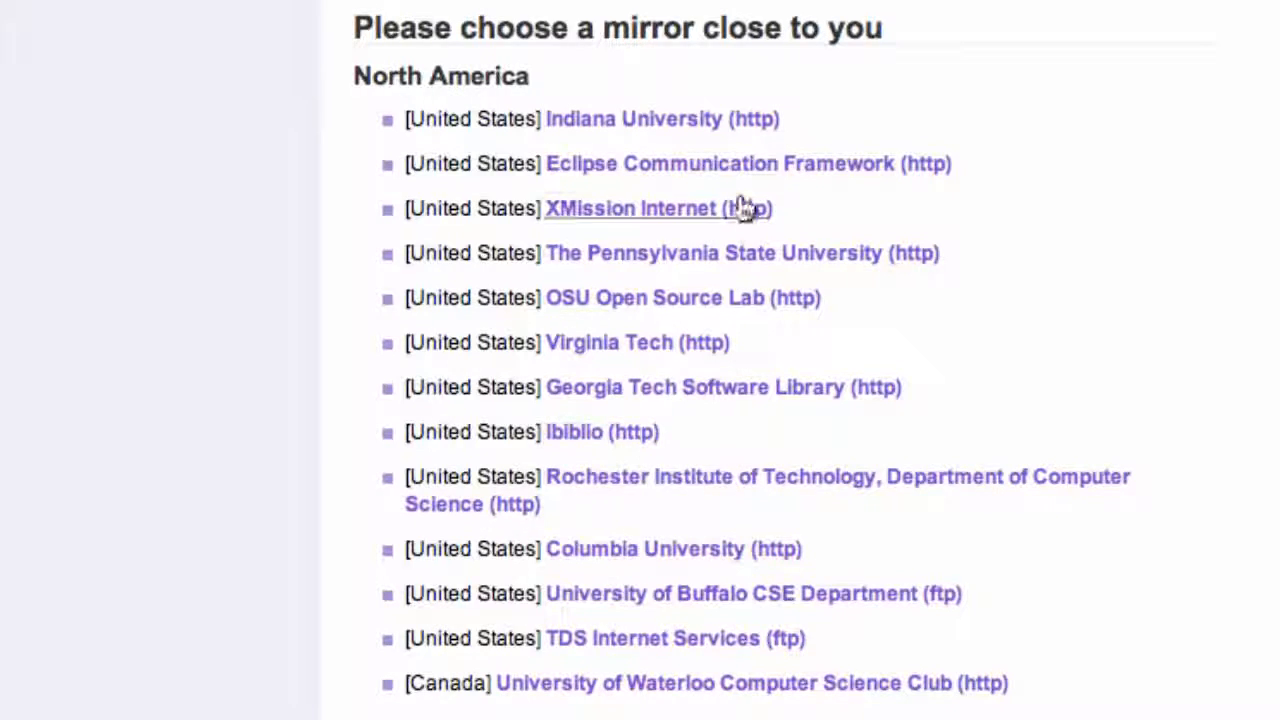
pyautogui.scroll(8, 657, 405)
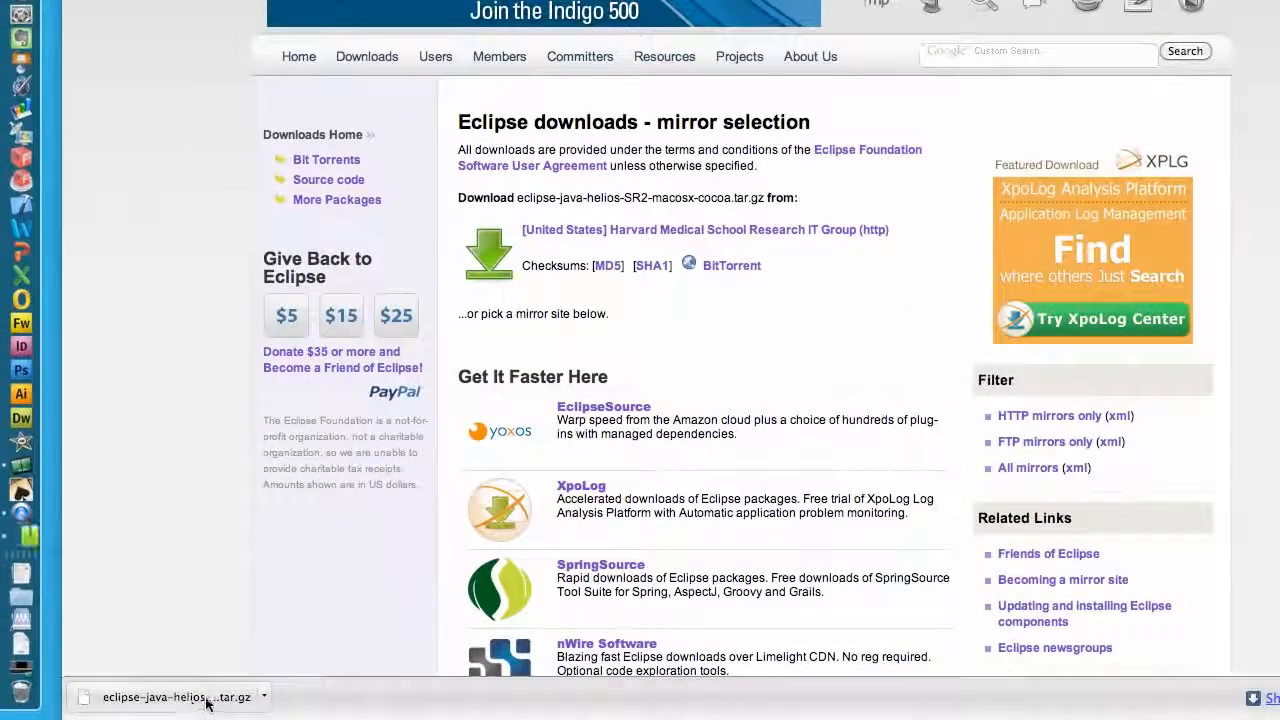
# Open the downloaded Eclipse archive, then in Finder move the eclipse folder from Downloads to Macintosh HD
pyautogui.click(207, 700)
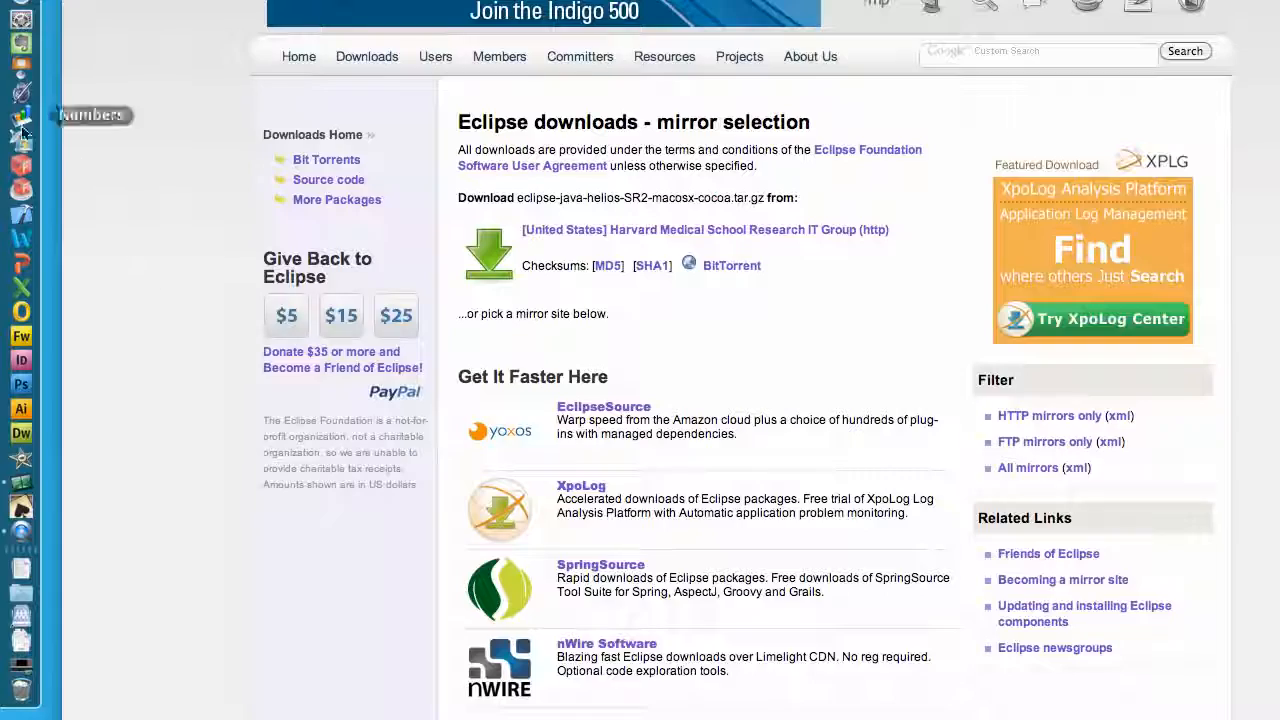
pyautogui.click(21, 3)
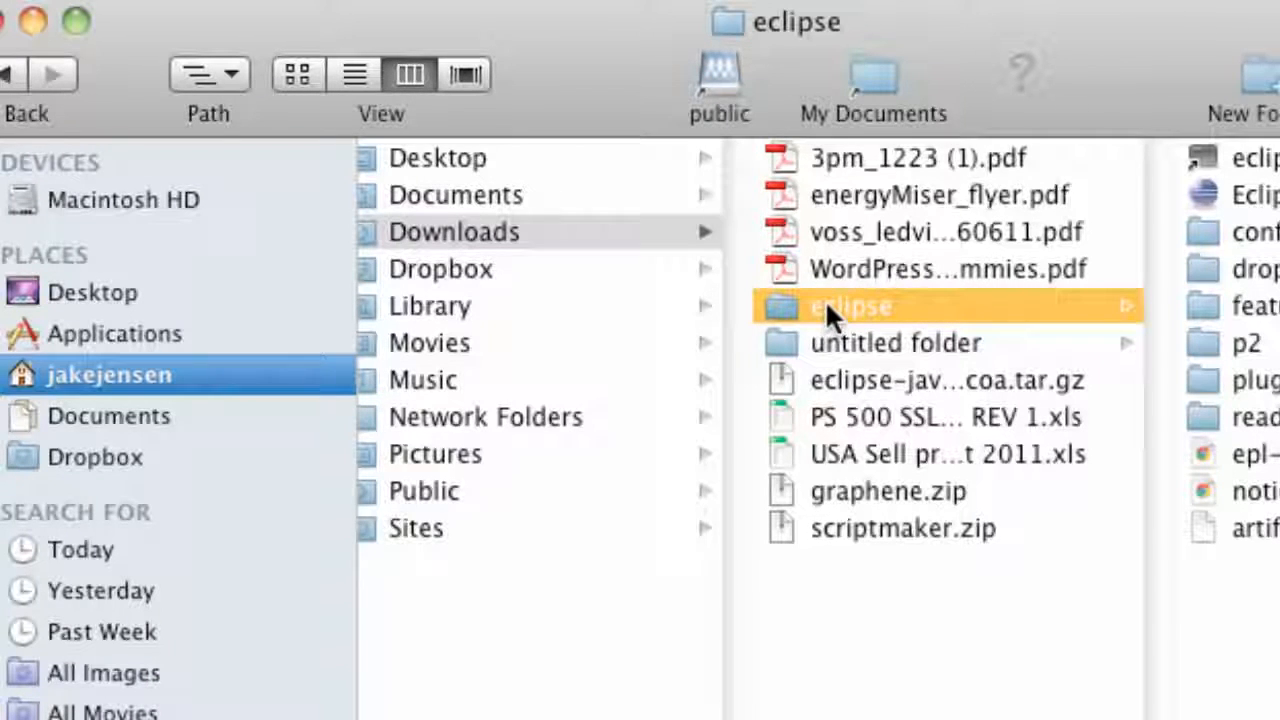
pyautogui.moveTo(825, 299); pyautogui.dragTo(173, 197)
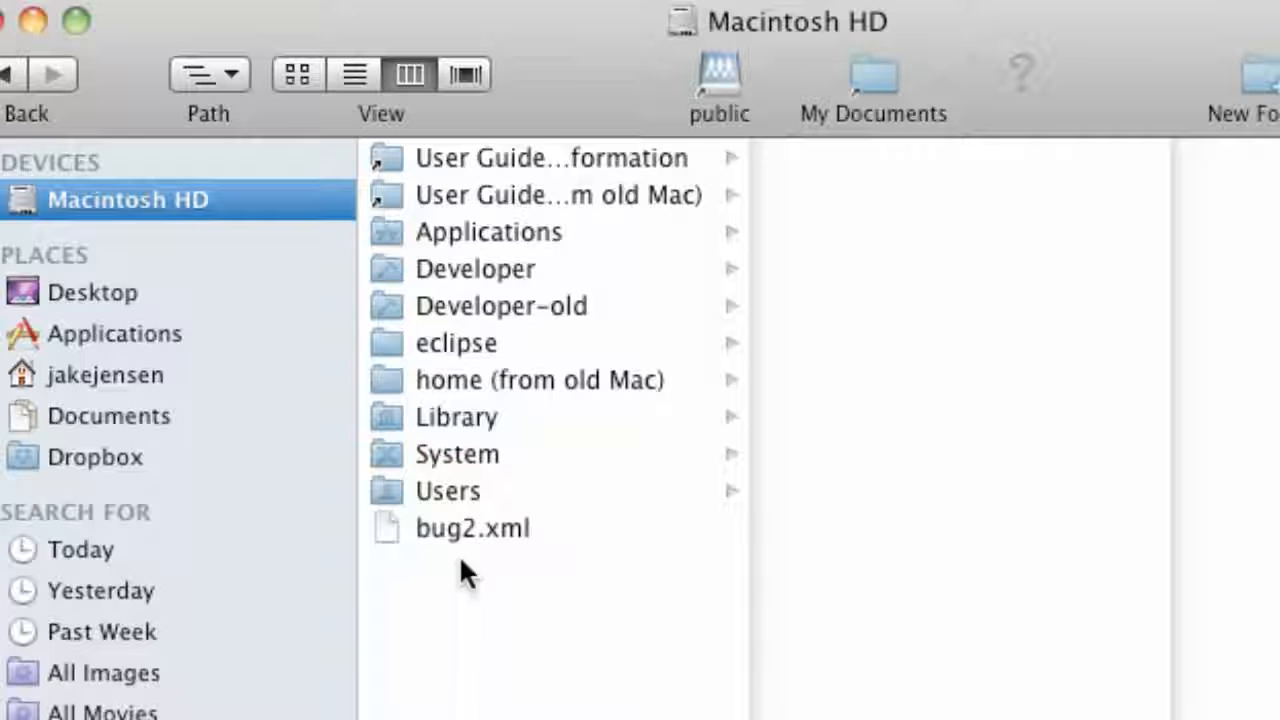
# Launch the Eclipse application from the eclipse folder on Macintosh HD and allow it to open
pyautogui.click(457, 347)
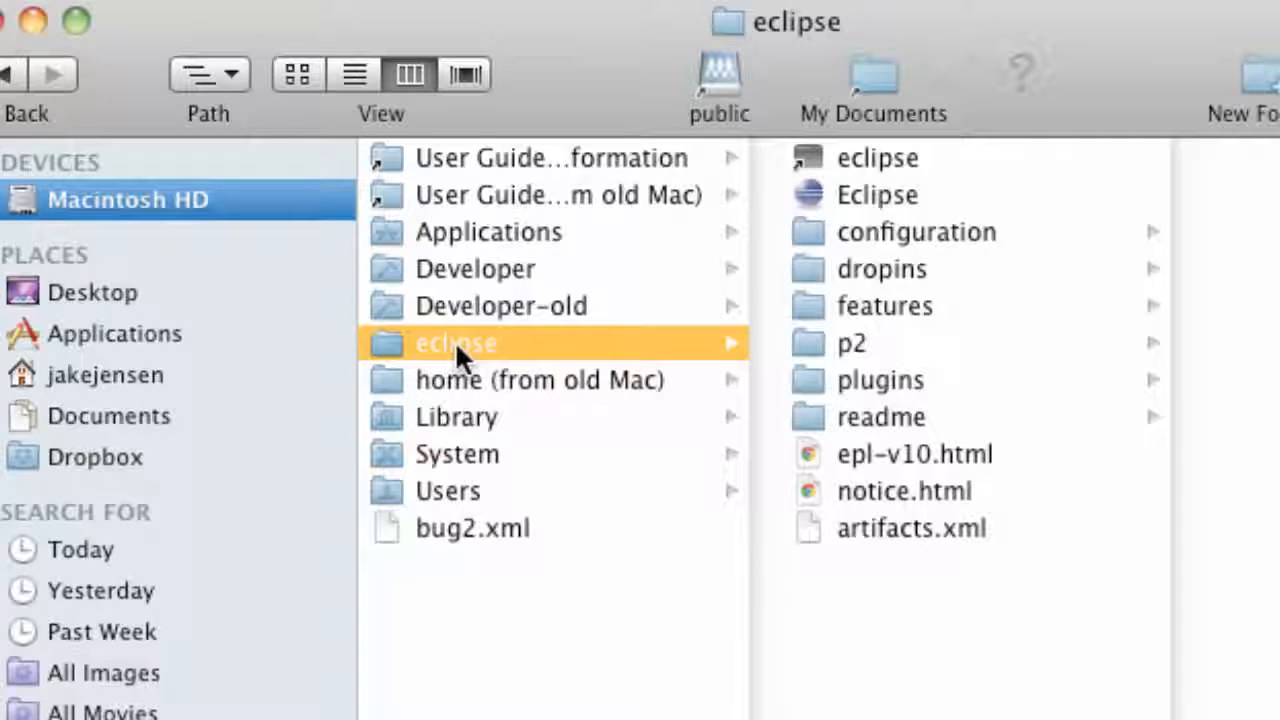
pyautogui.doubleClick(845, 192)
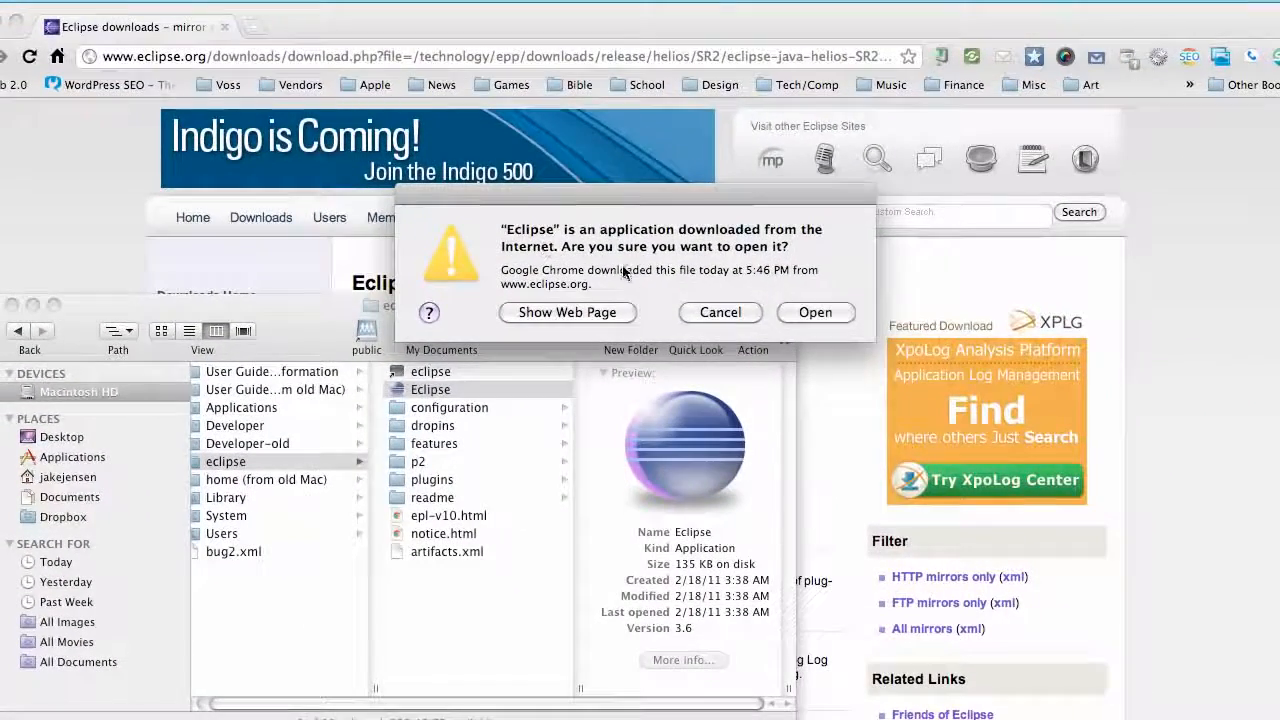
pyautogui.click(815, 313)
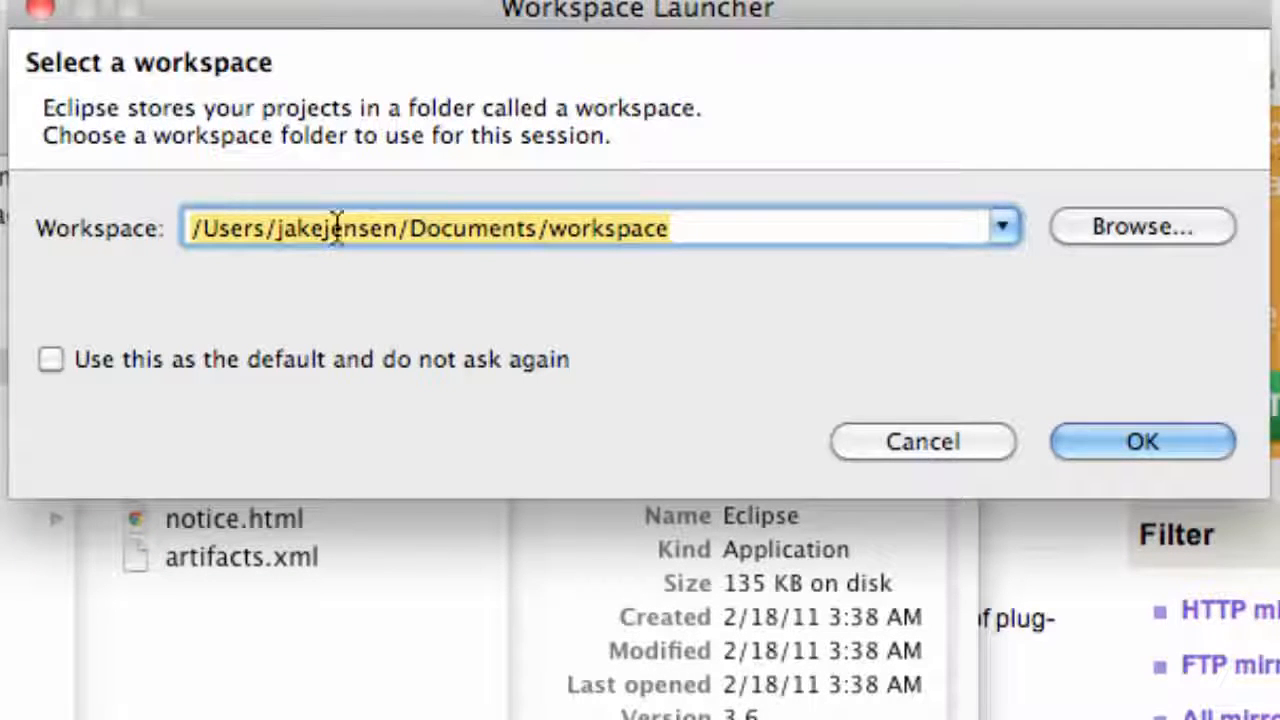
# Create a folder named thenewboston in Documents and start Eclipse with it as the workspace
pyautogui.click(1129, 221)
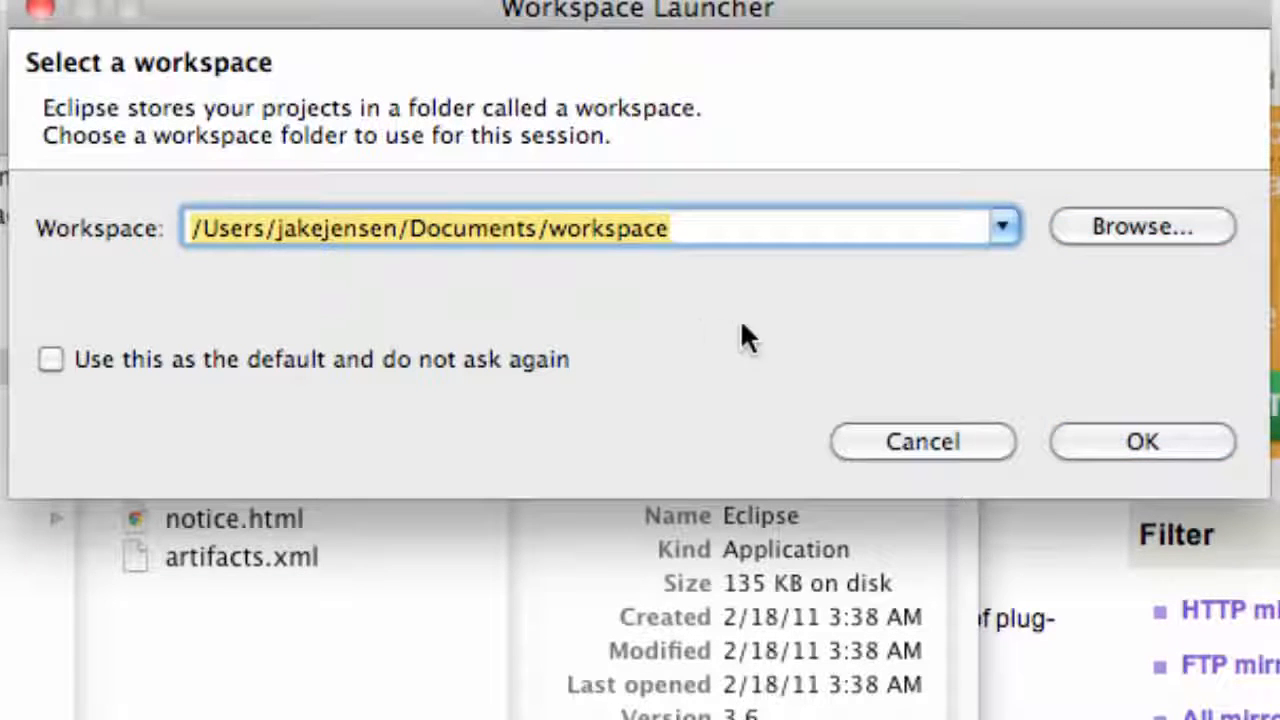
pyautogui.click(1118, 231)
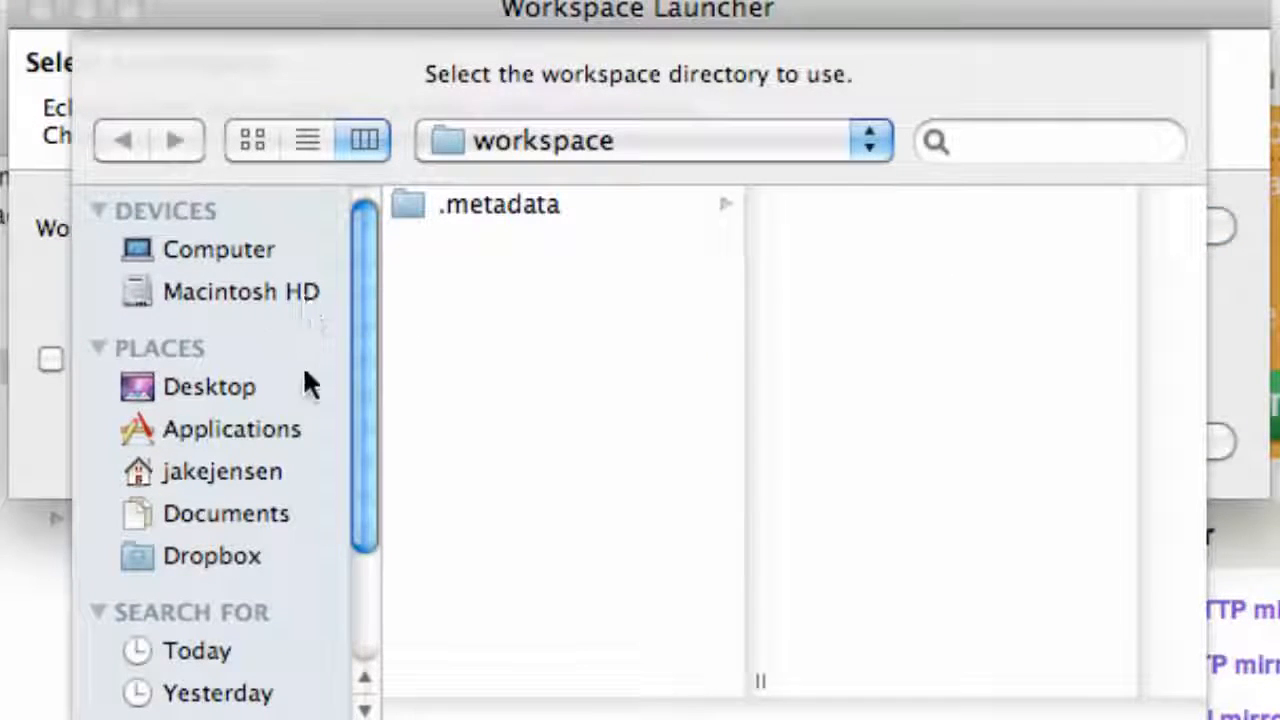
pyautogui.click(237, 511)
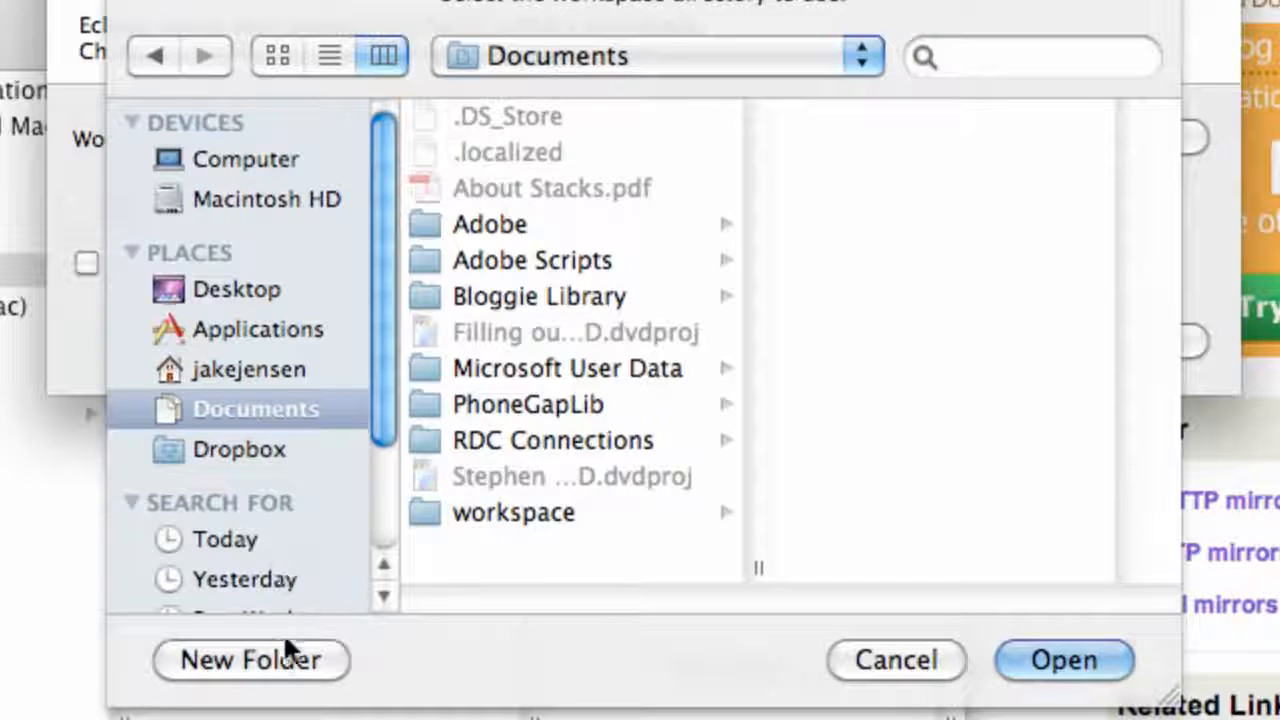
pyautogui.click(278, 662)
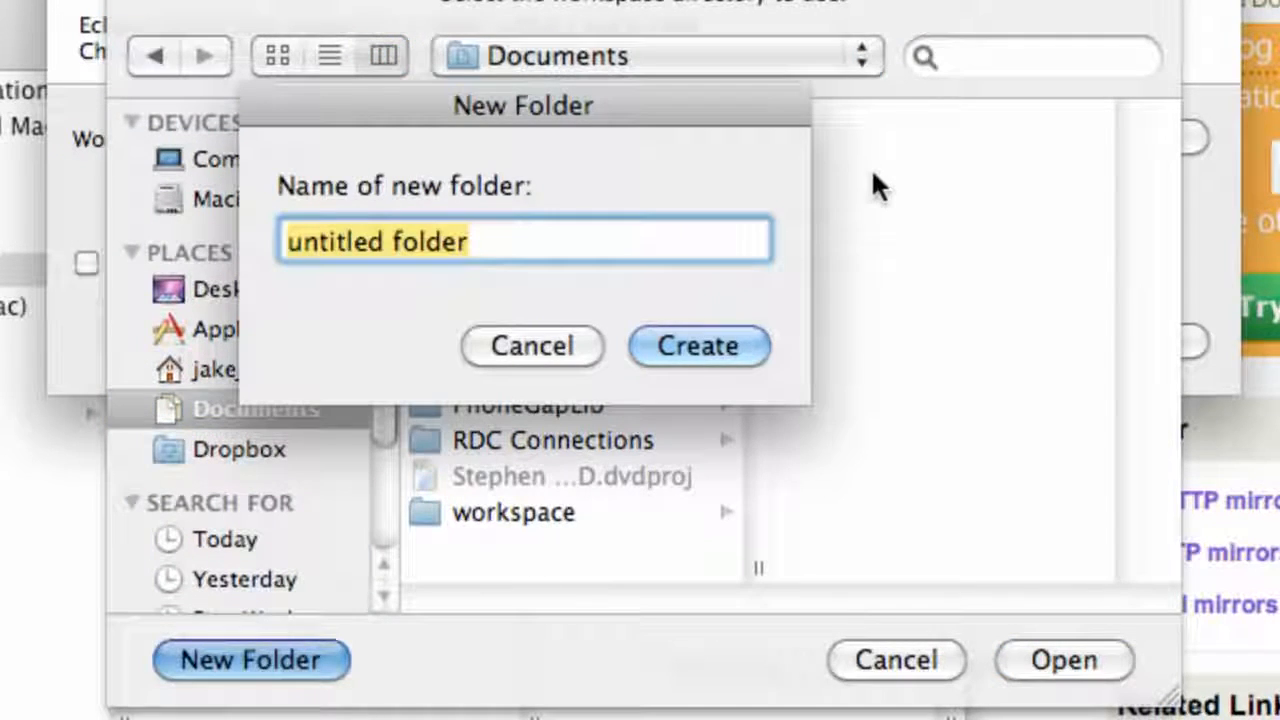
pyautogui.write('thenewboston')
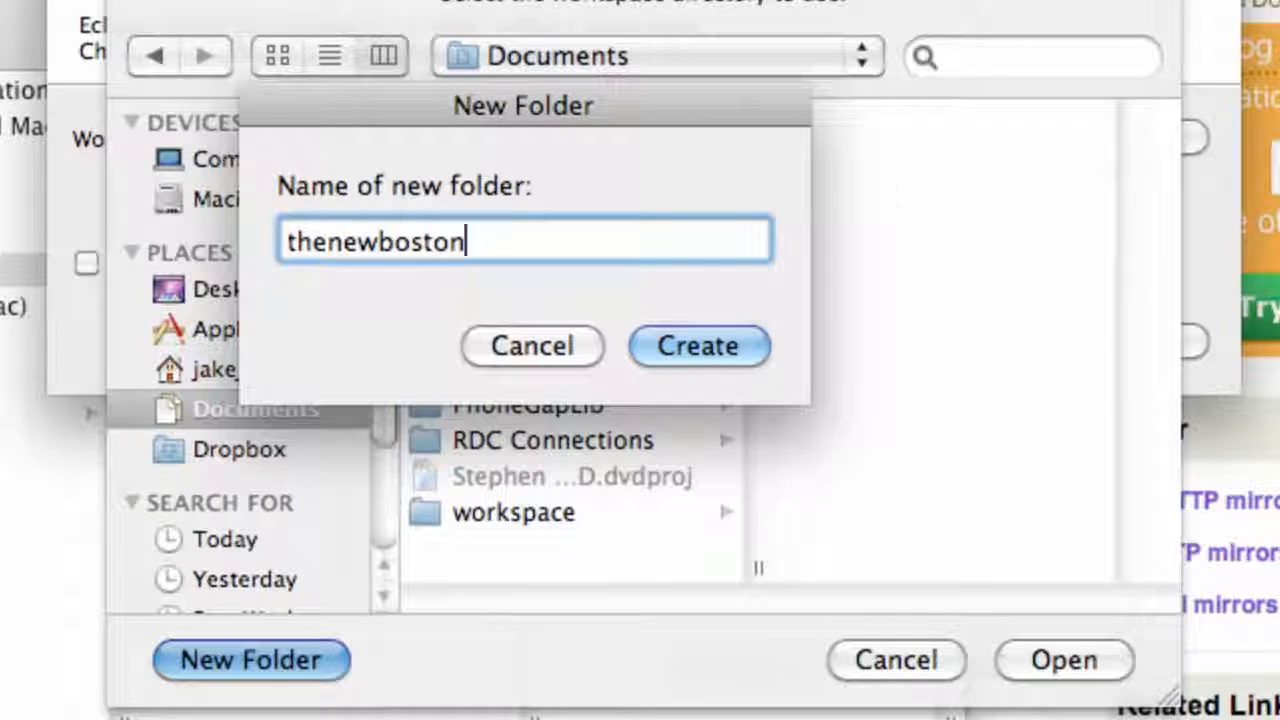
pyautogui.click(680, 363)
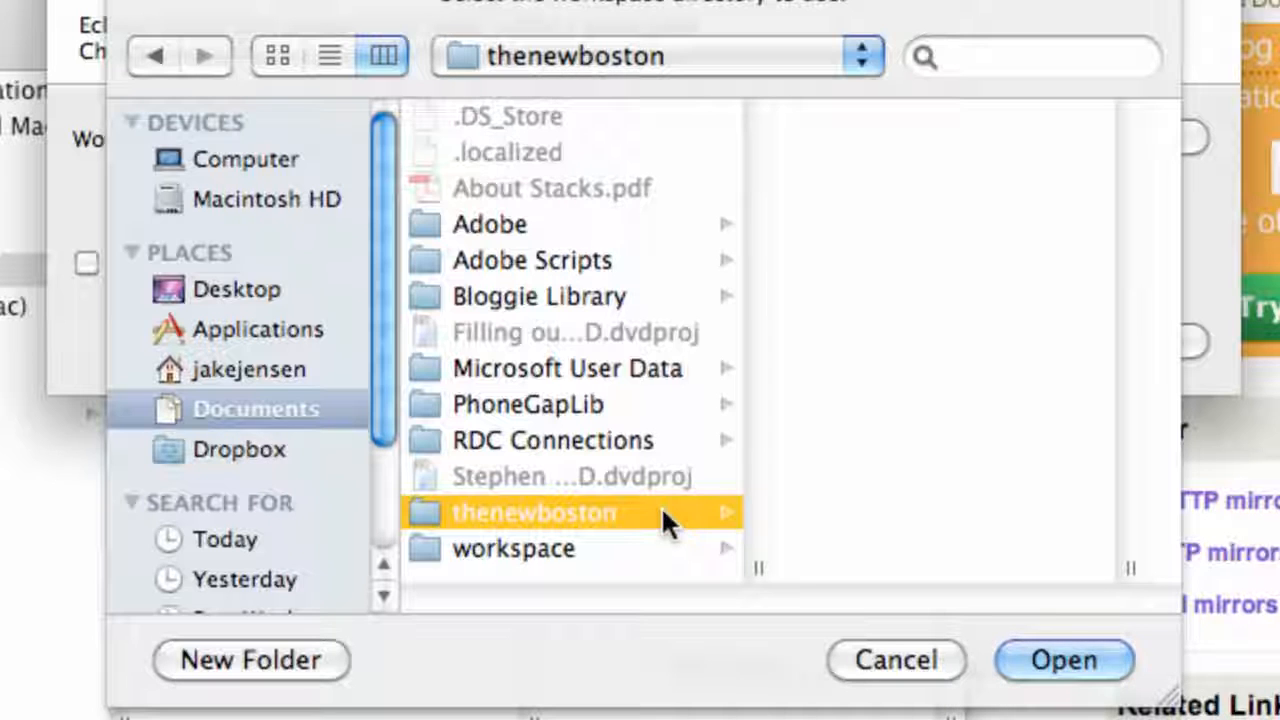
pyautogui.click(1025, 660)
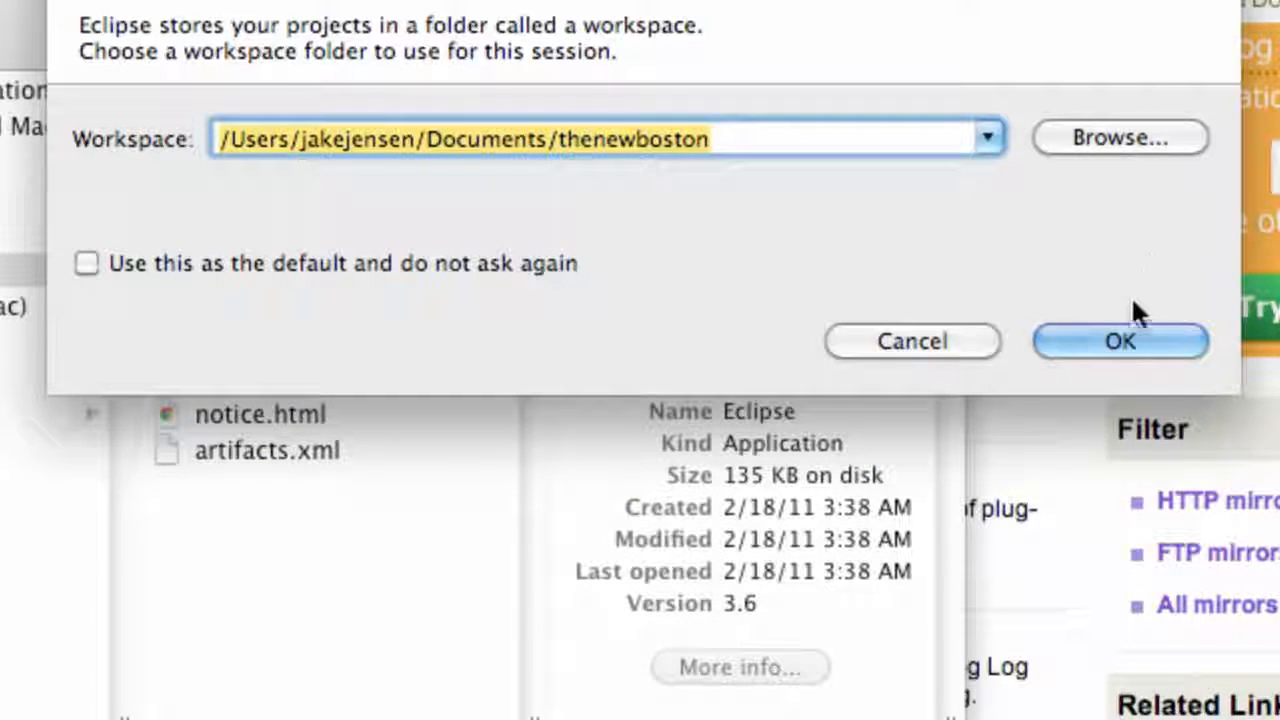
pyautogui.click(1120, 332)
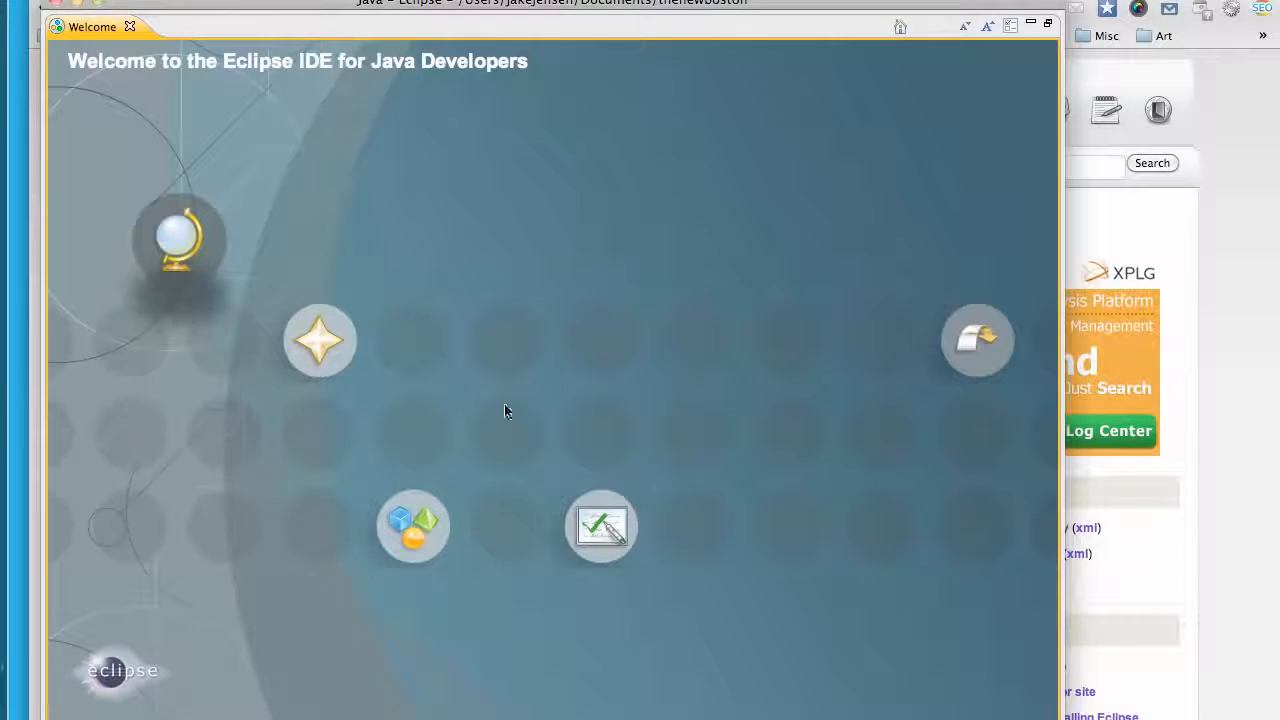
# Close the Welcome page and reposition the Eclipse window so that its title bar is fully in view
pyautogui.click(129, 27)
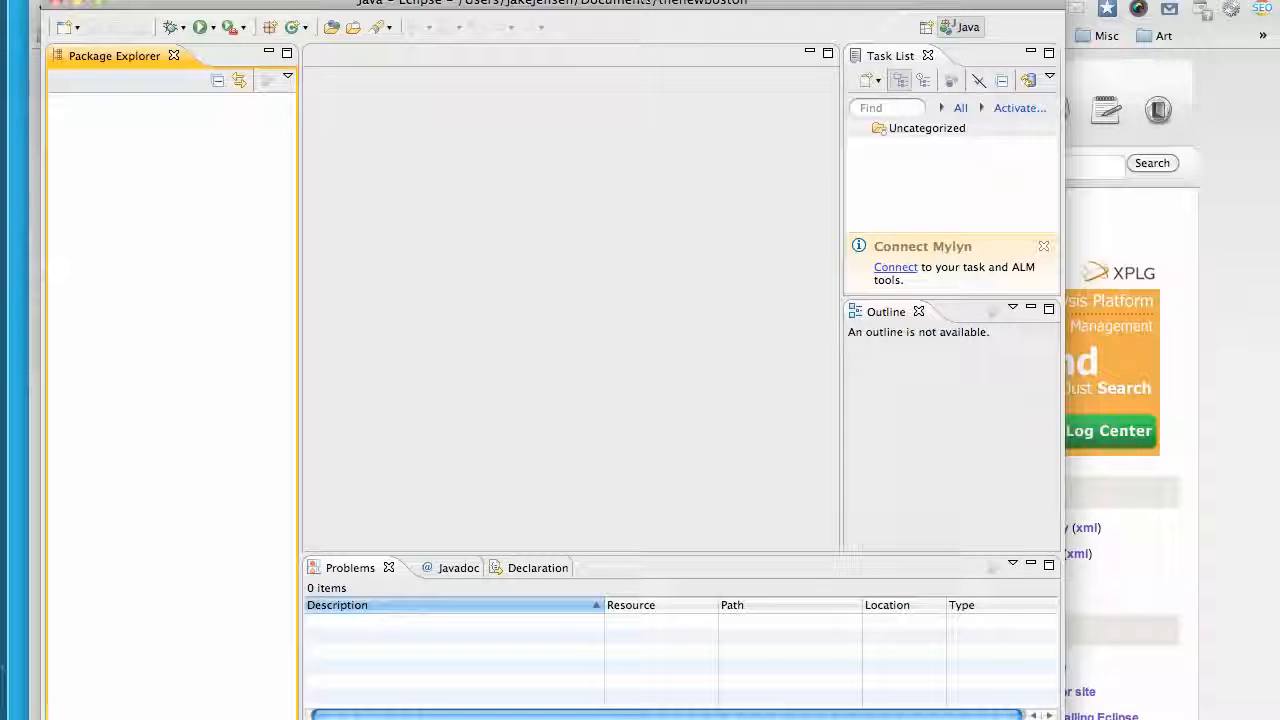
pyautogui.moveTo(646, 4); pyautogui.dragTo(606, 6)
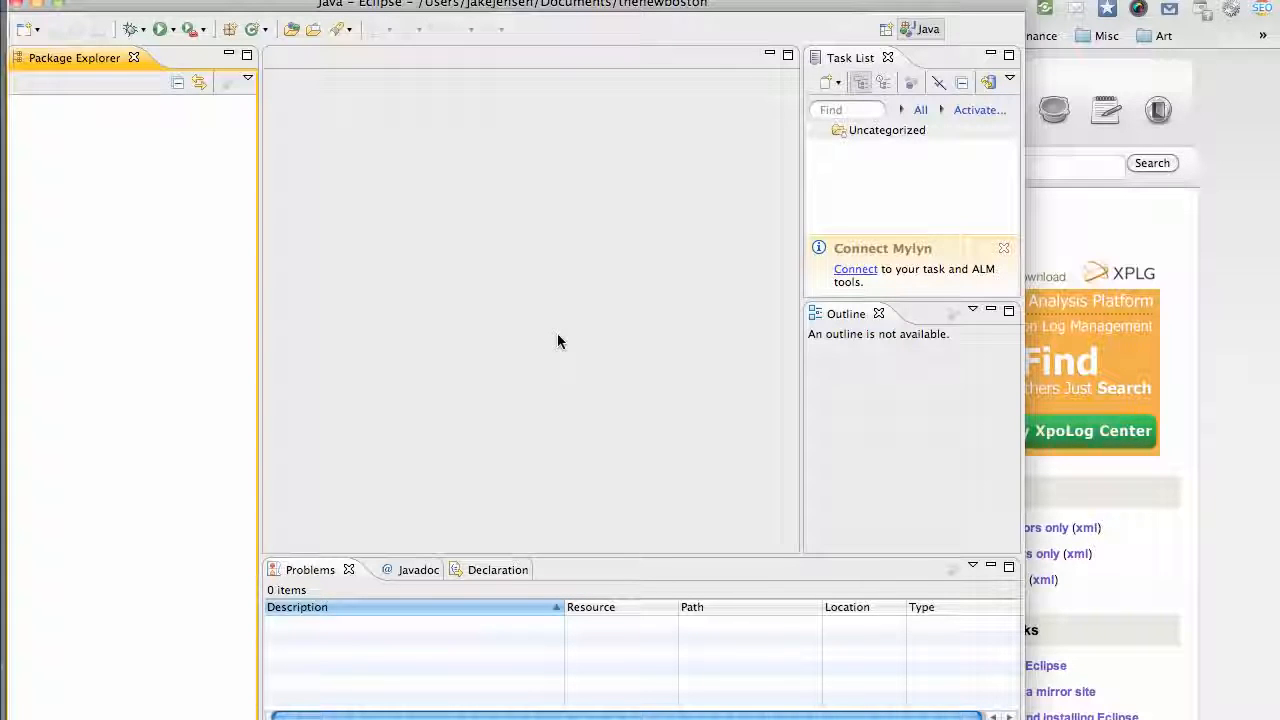
pyautogui.moveTo(504, 3); pyautogui.dragTo(513, 31)
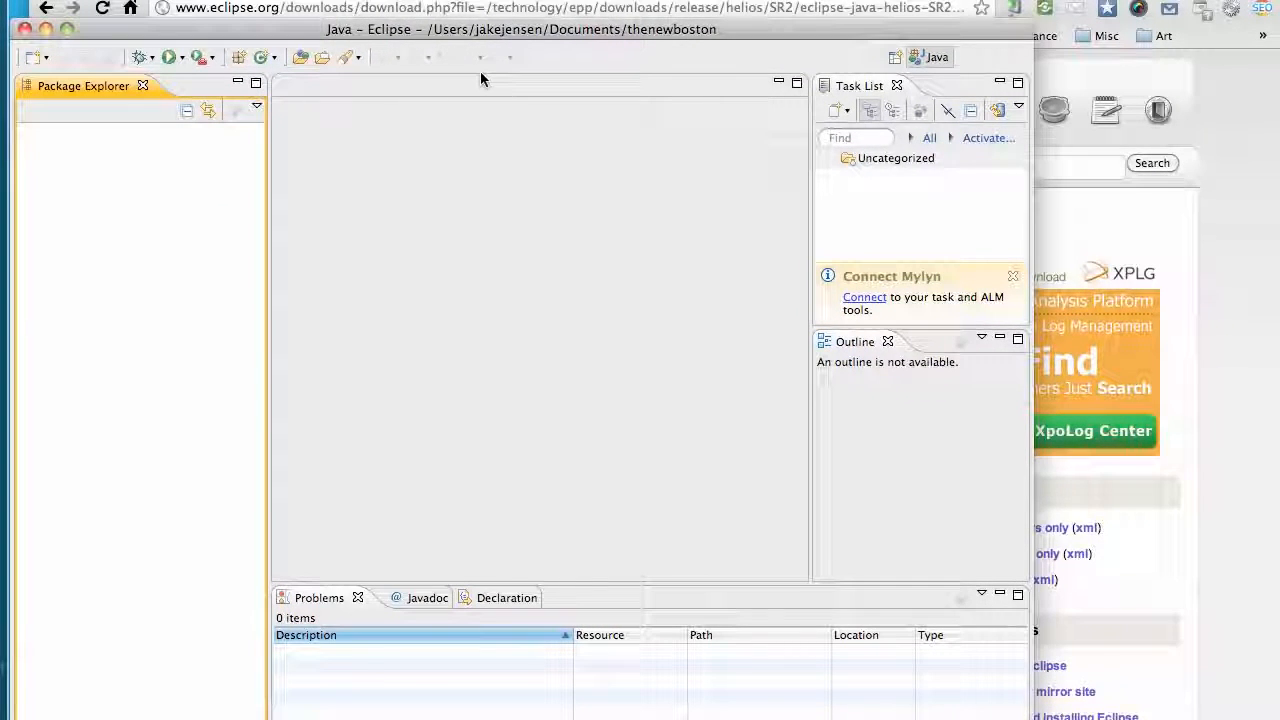
# Switch to Chrome, search for "android adt" in a new tab and open the ADT Plugin for Eclipse result
pyautogui.click(348, 0)
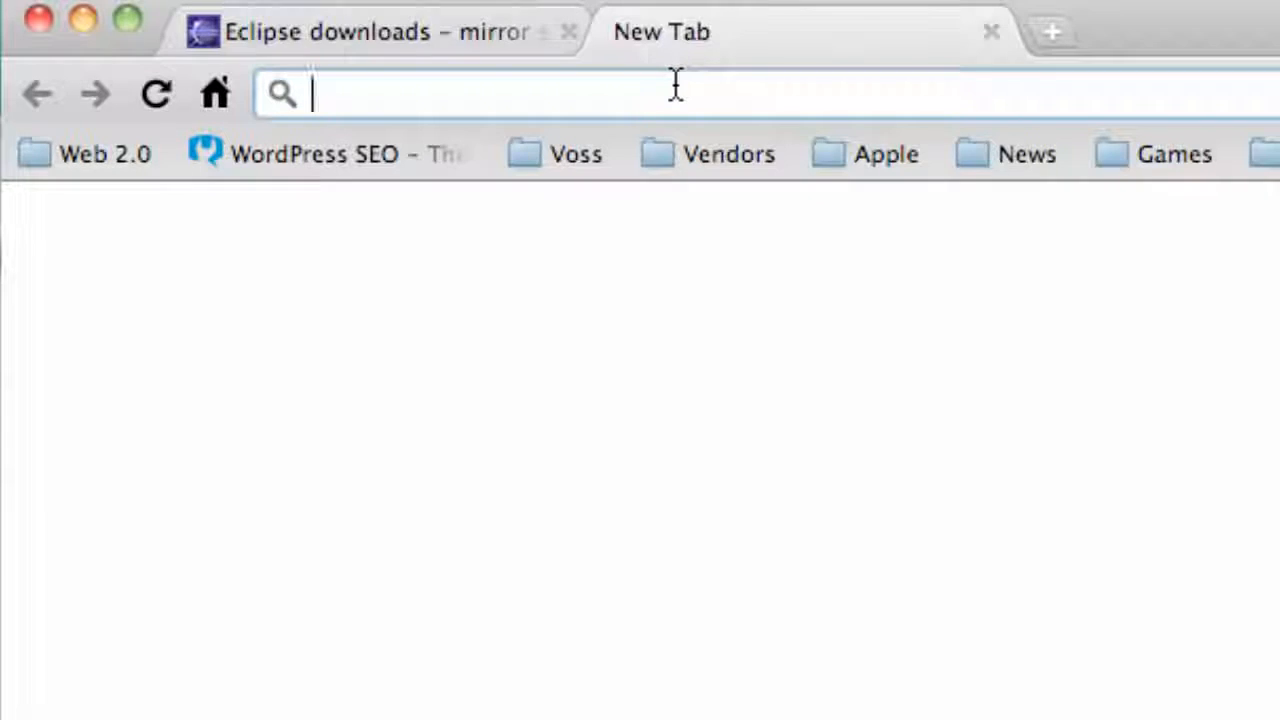
pyautogui.write('android adt')
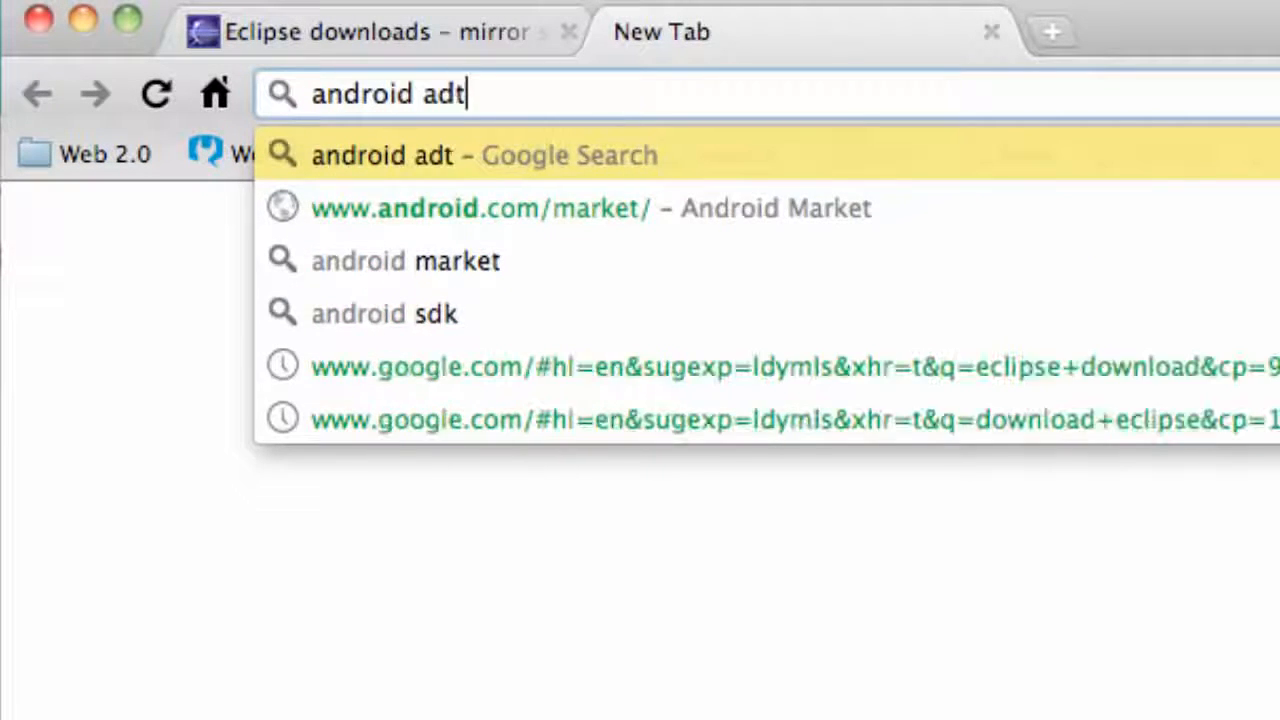
pyautogui.press('Return')
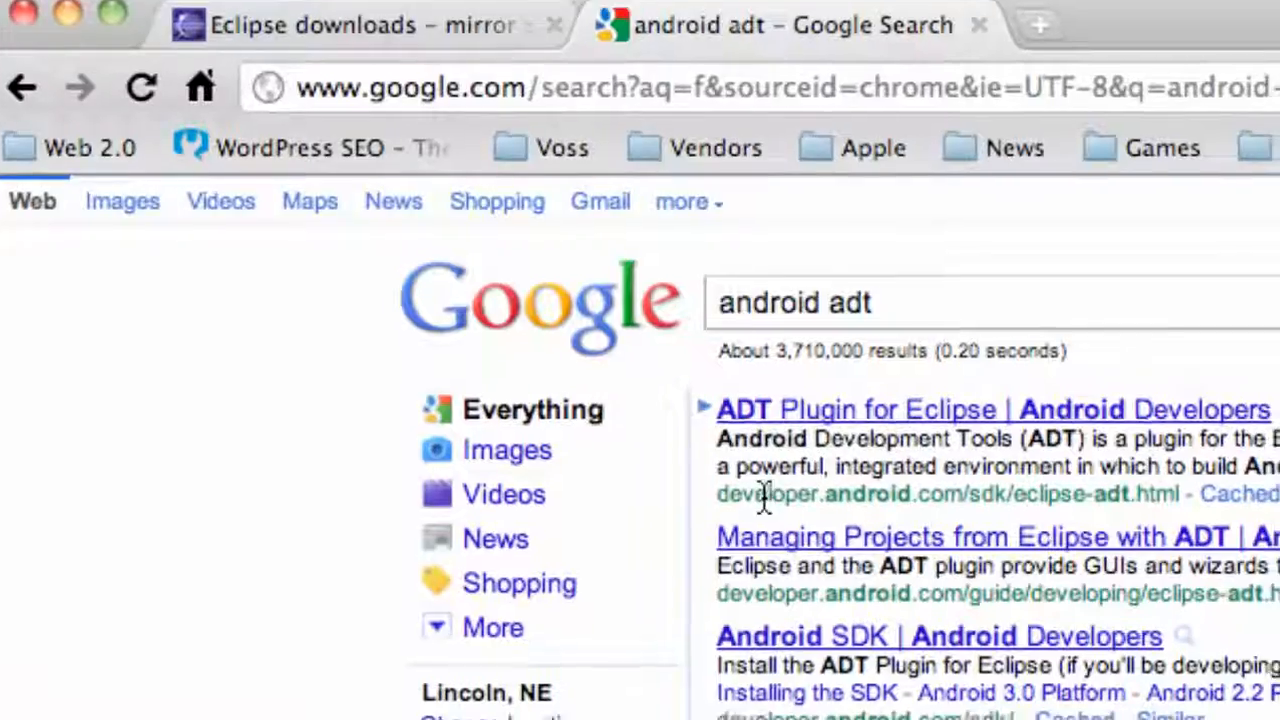
pyautogui.moveTo(740, 494); pyautogui.dragTo(950, 504)
pyautogui.moveTo(345, 252); pyautogui.dragTo(362, 250)
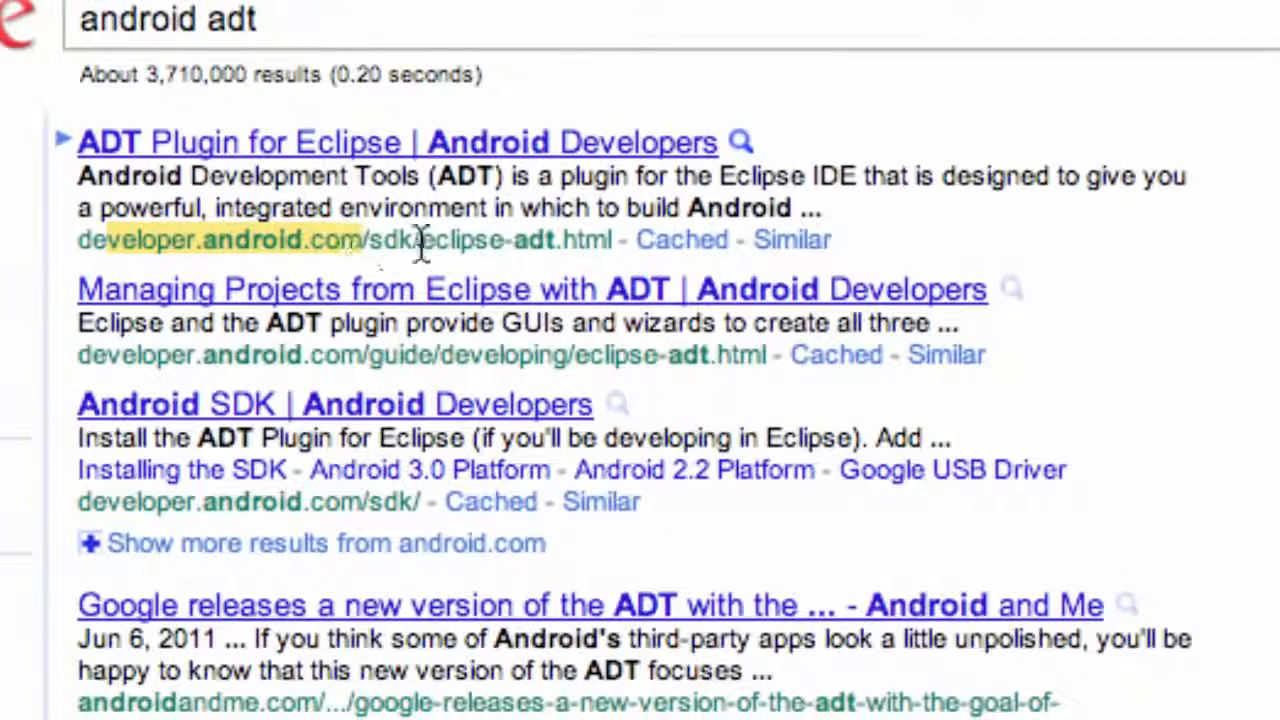
pyautogui.click(365, 147)
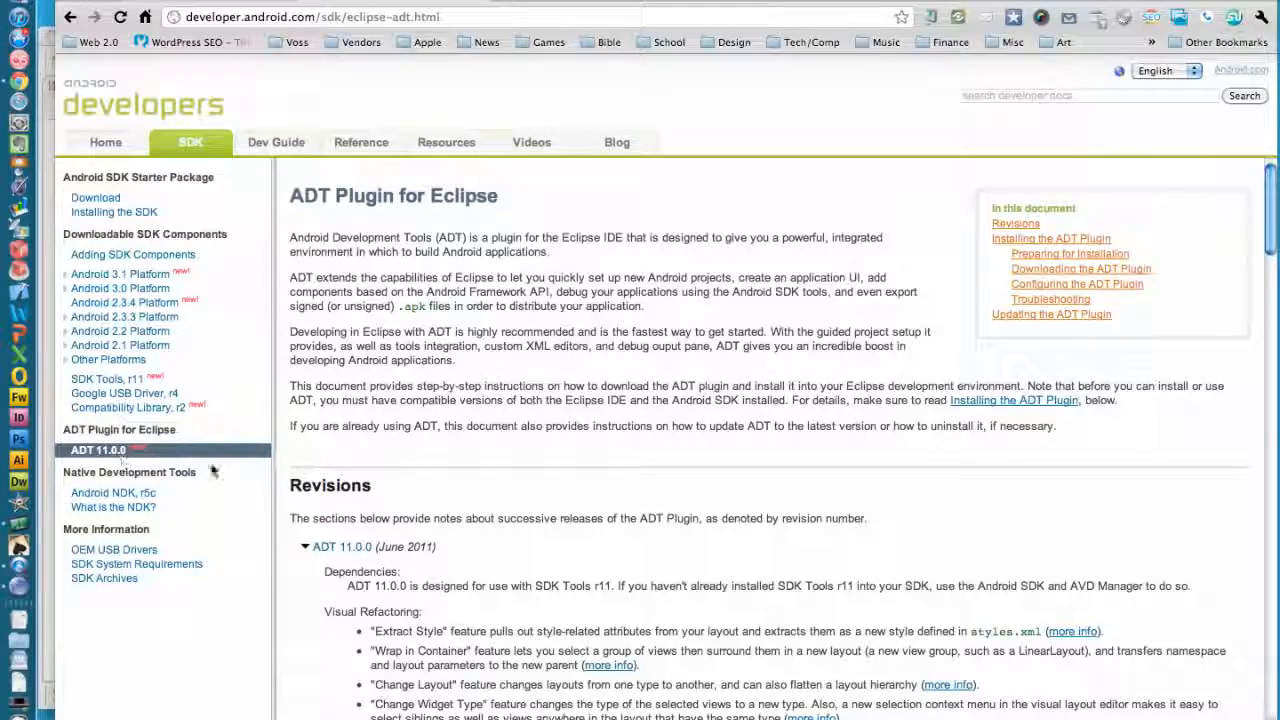
pyautogui.scroll(-5, 530, 350)
pyautogui.scroll(-15, 530, 344)
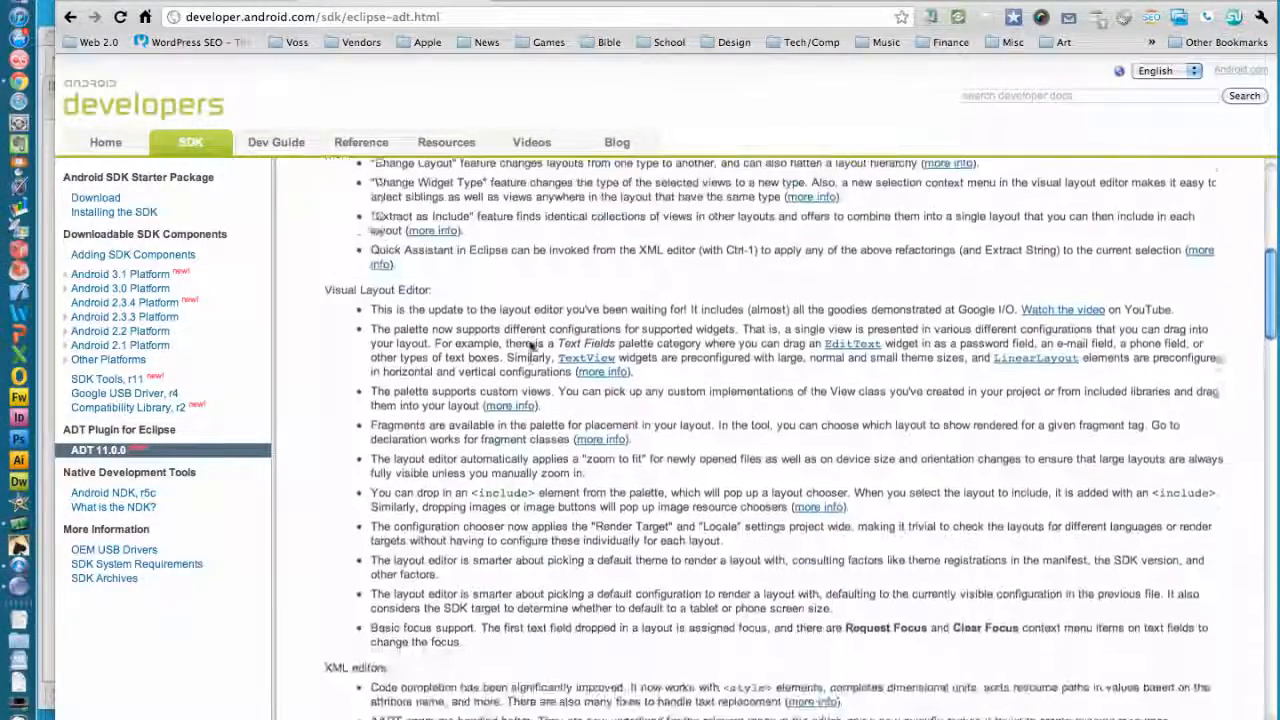
pyautogui.scroll(-7, 530, 345)
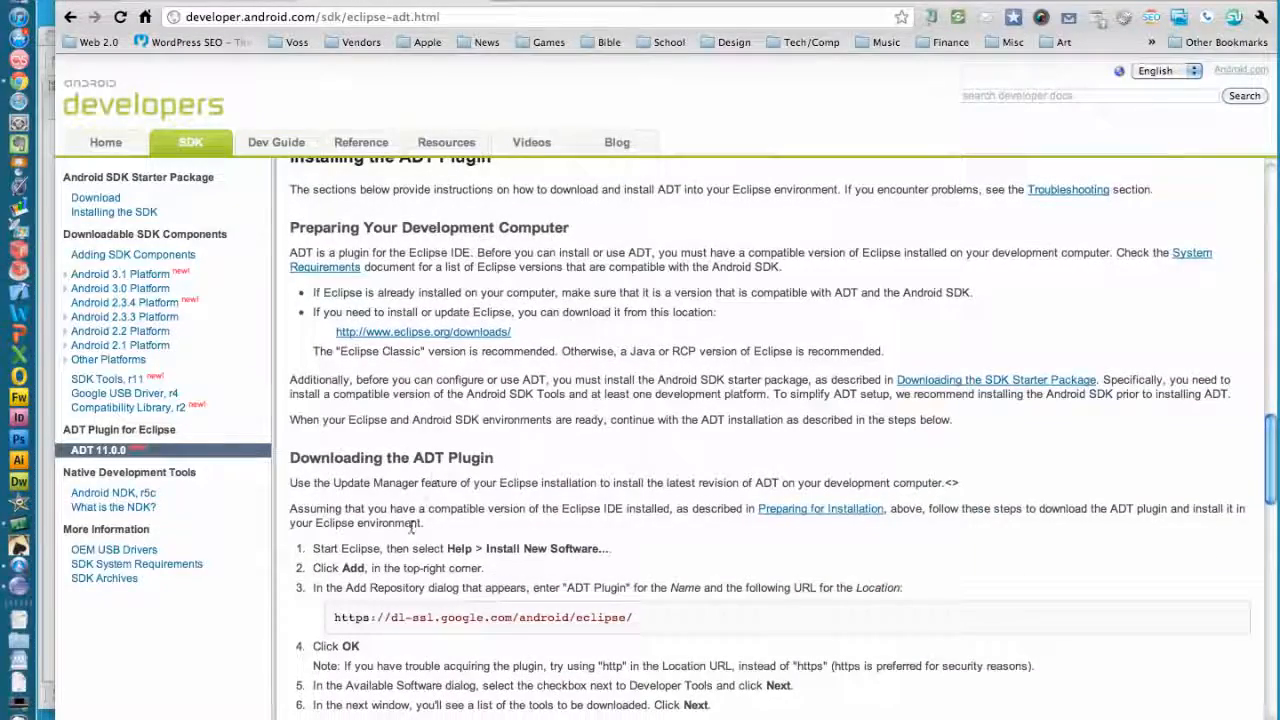
pyautogui.scroll(-1, 410, 527)
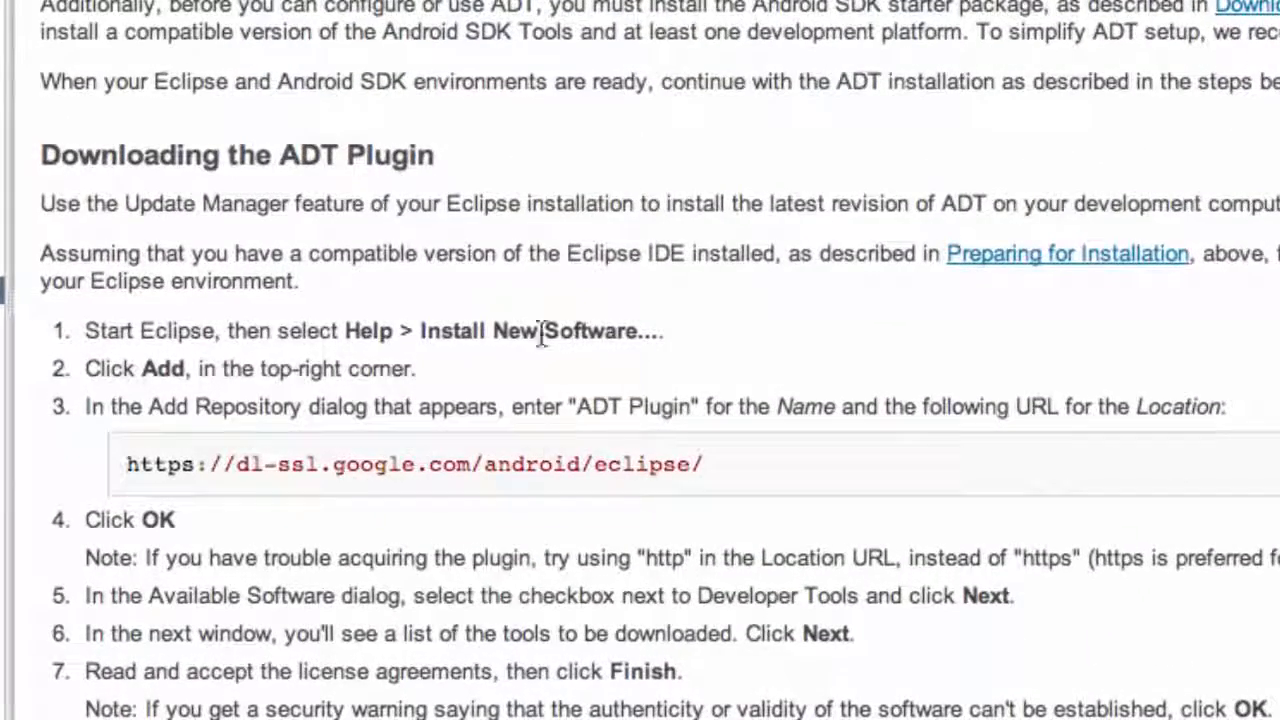
pyautogui.moveTo(712, 462); pyautogui.dragTo(122, 466)
pyautogui.press('super+c')
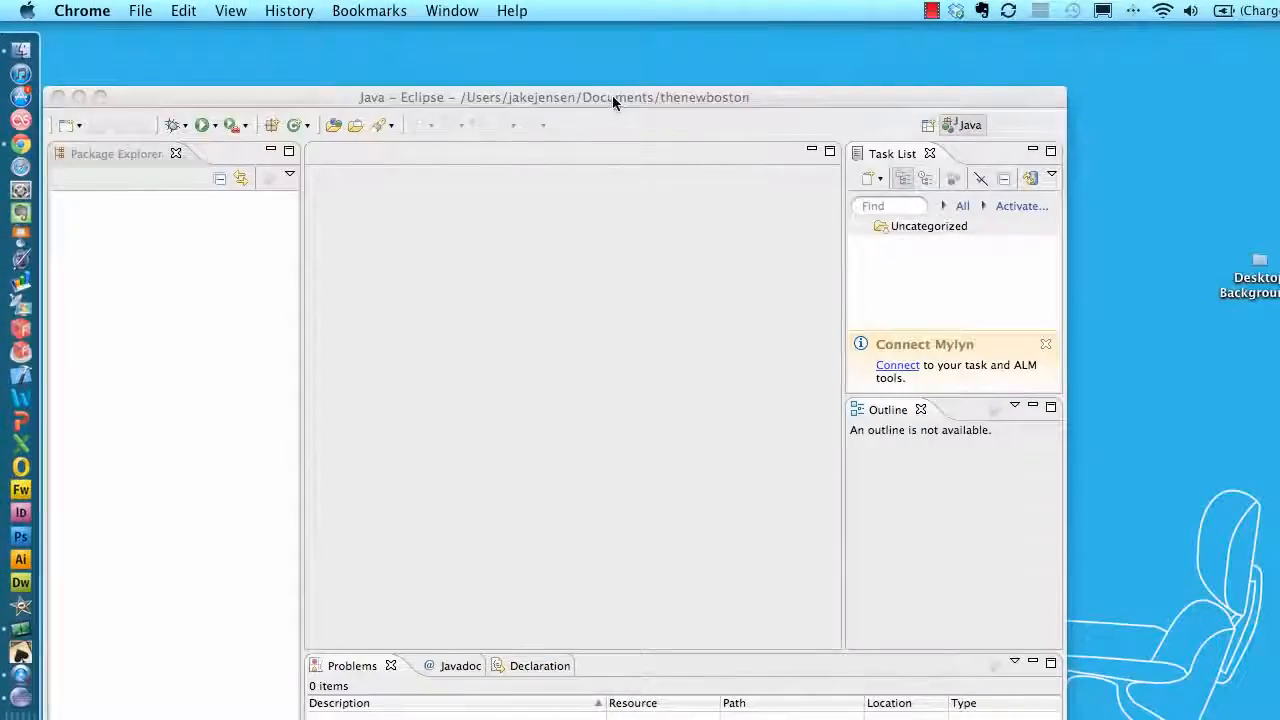
# Switch to Eclipse, move its window clear of the screen edge and open the Install New Software dialog
pyautogui.moveTo(614, 100); pyautogui.dragTo(684, 55)
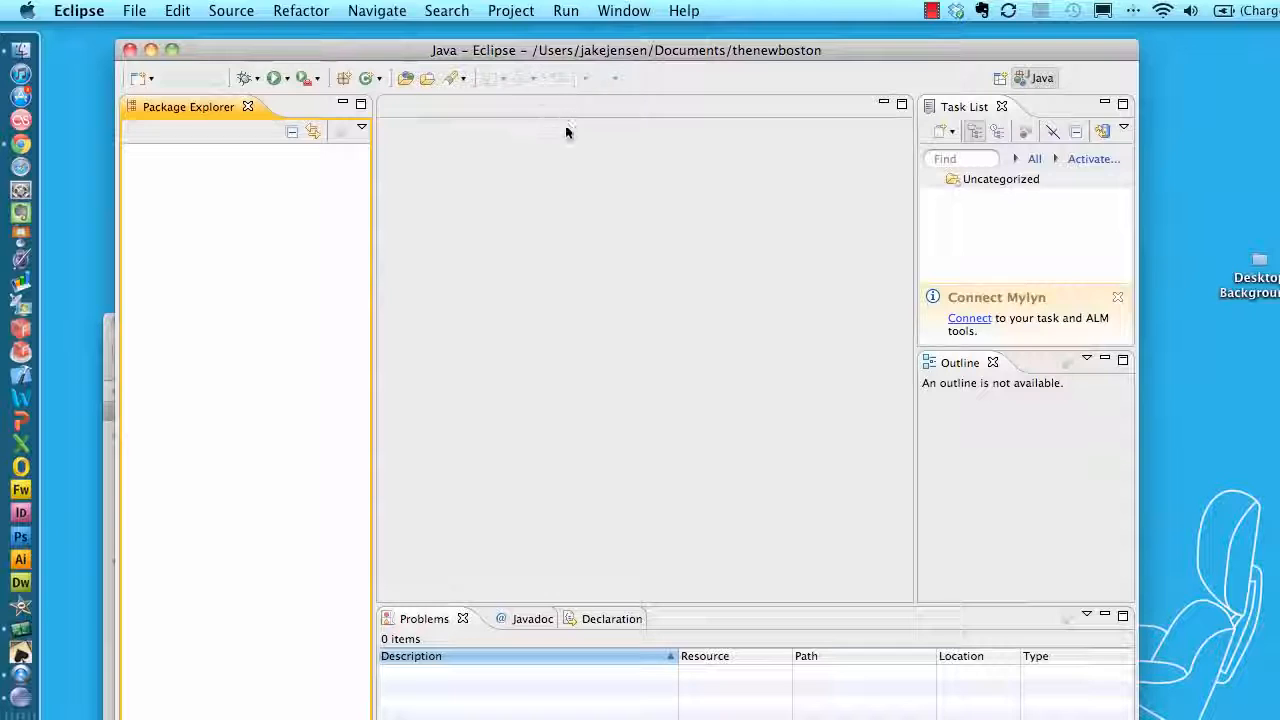
pyautogui.click(641, 11)
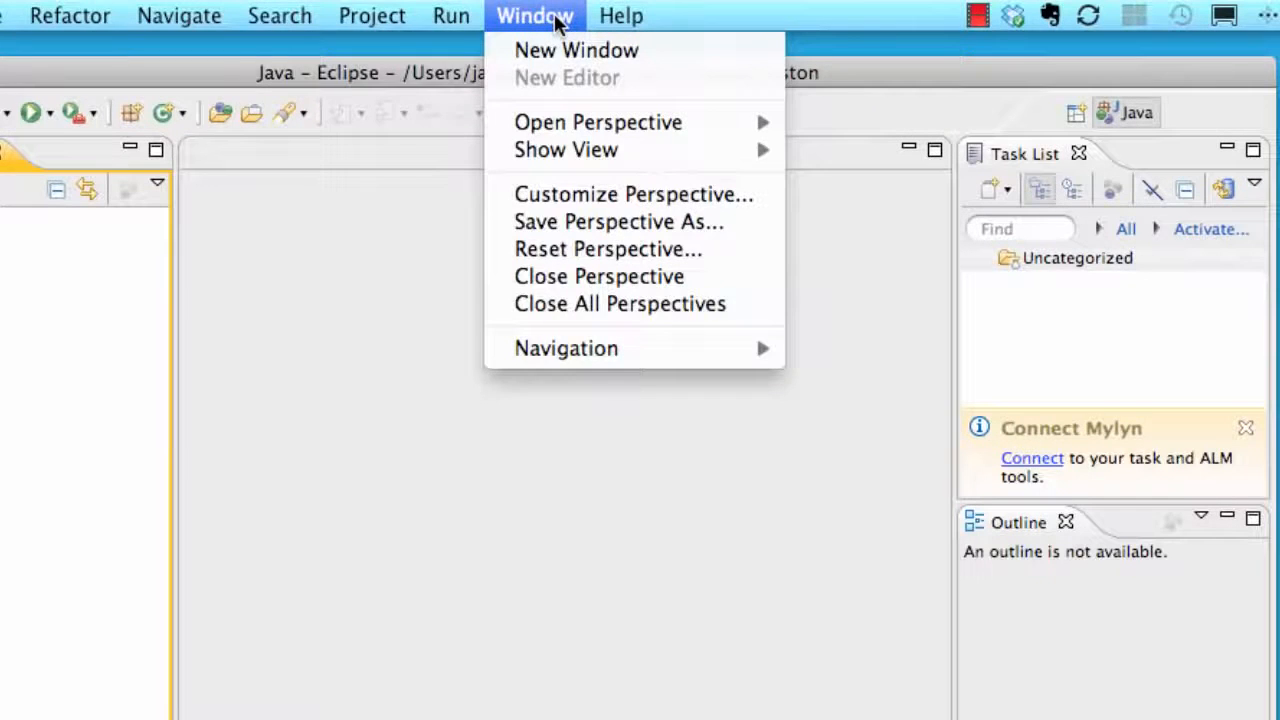
pyautogui.moveTo(543, 20)
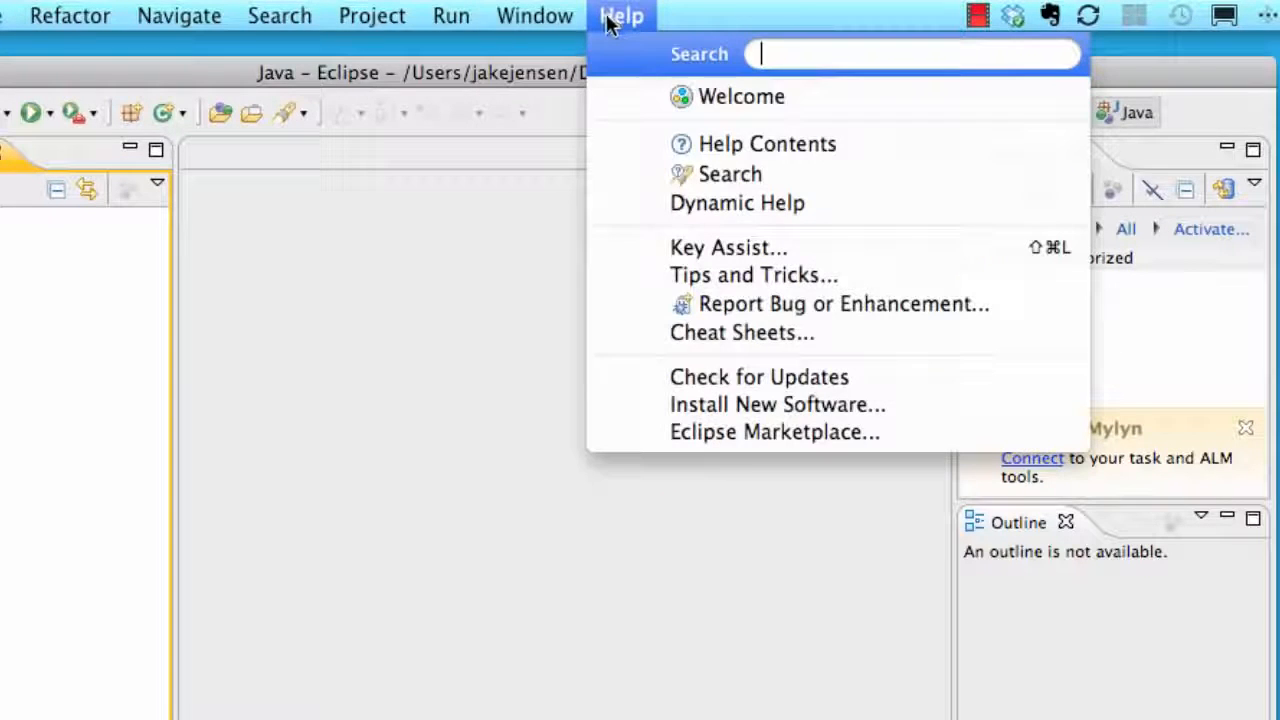
pyautogui.click(645, 14)
pyautogui.click(650, 14)
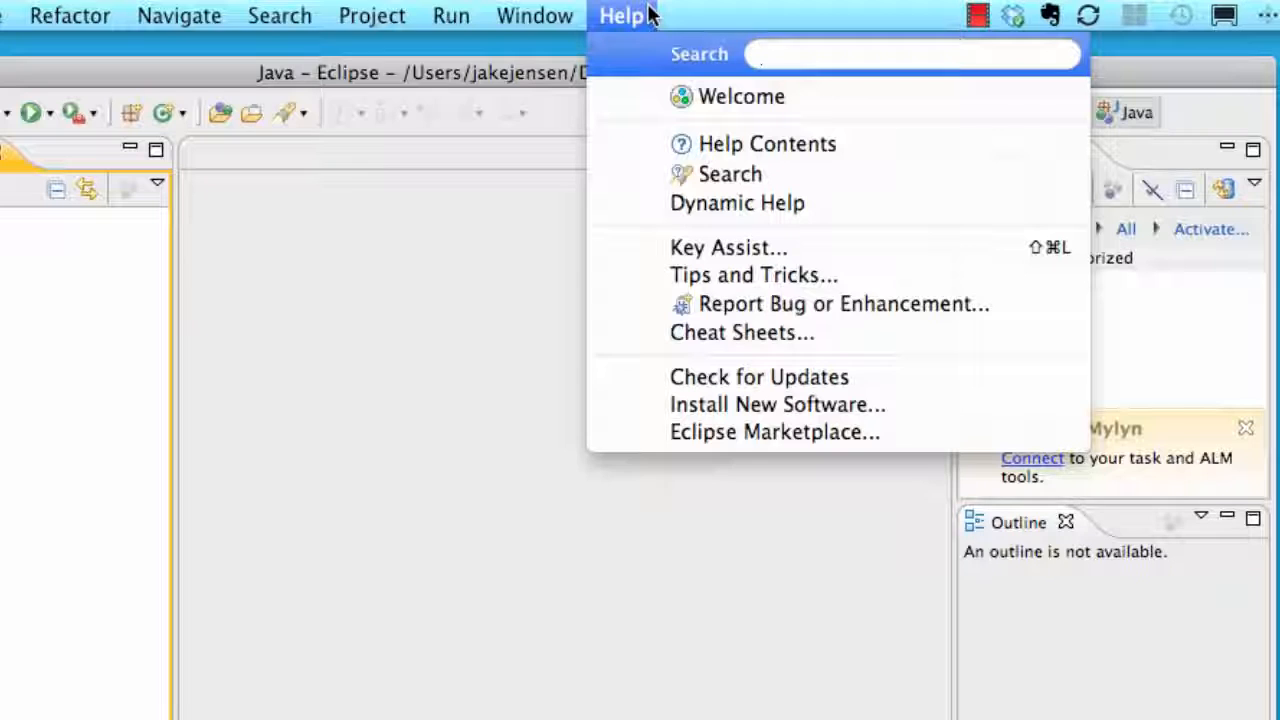
pyautogui.click(736, 405)
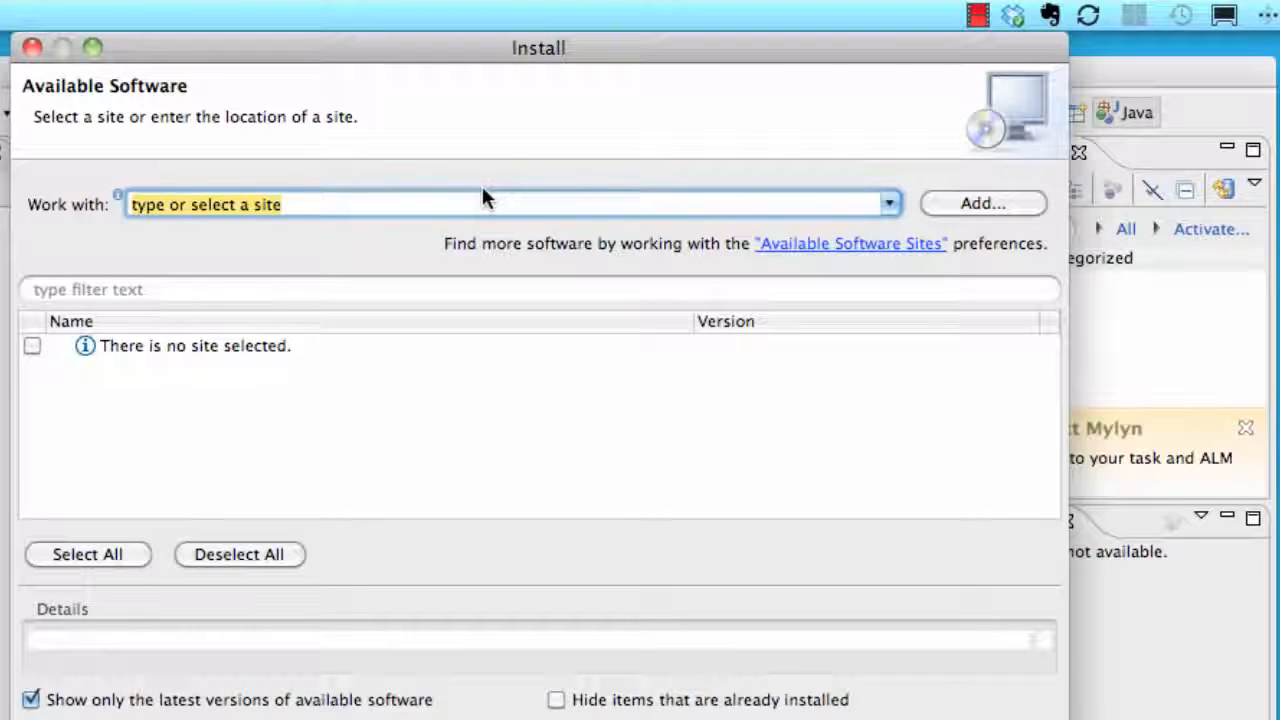
pyautogui.press('super+v')
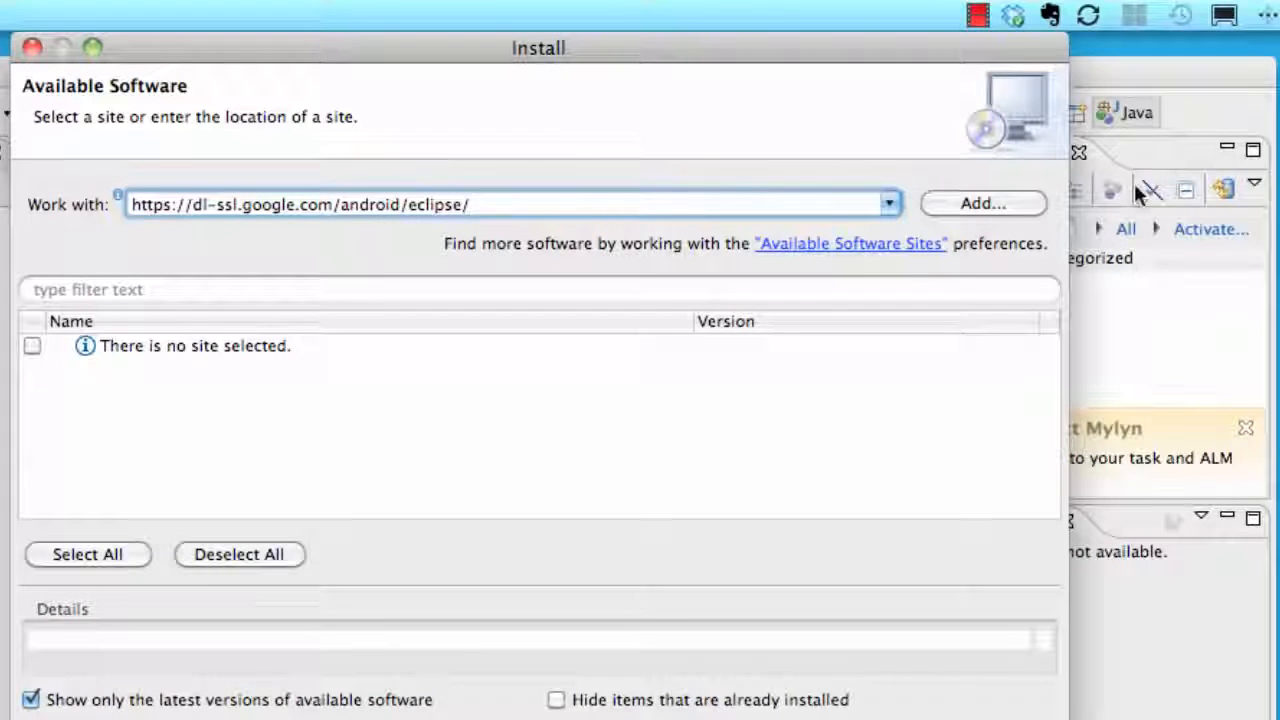
pyautogui.click(992, 202)
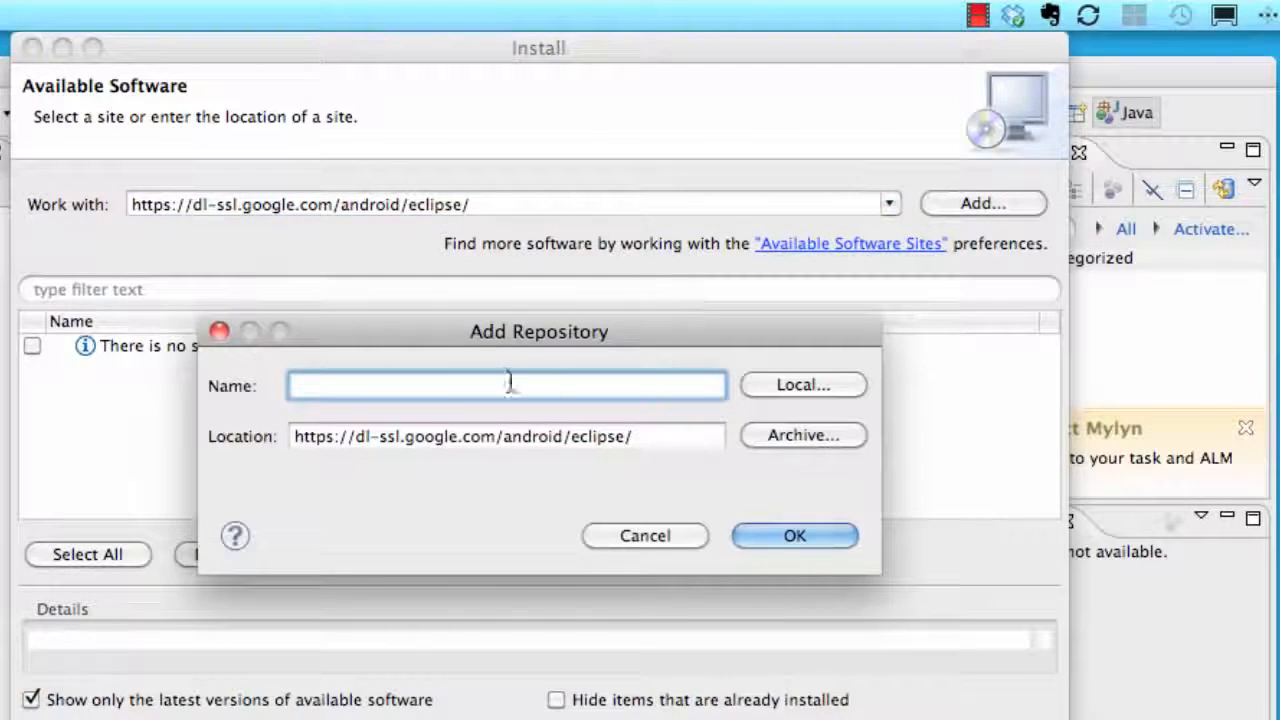
pyautogui.write('android')
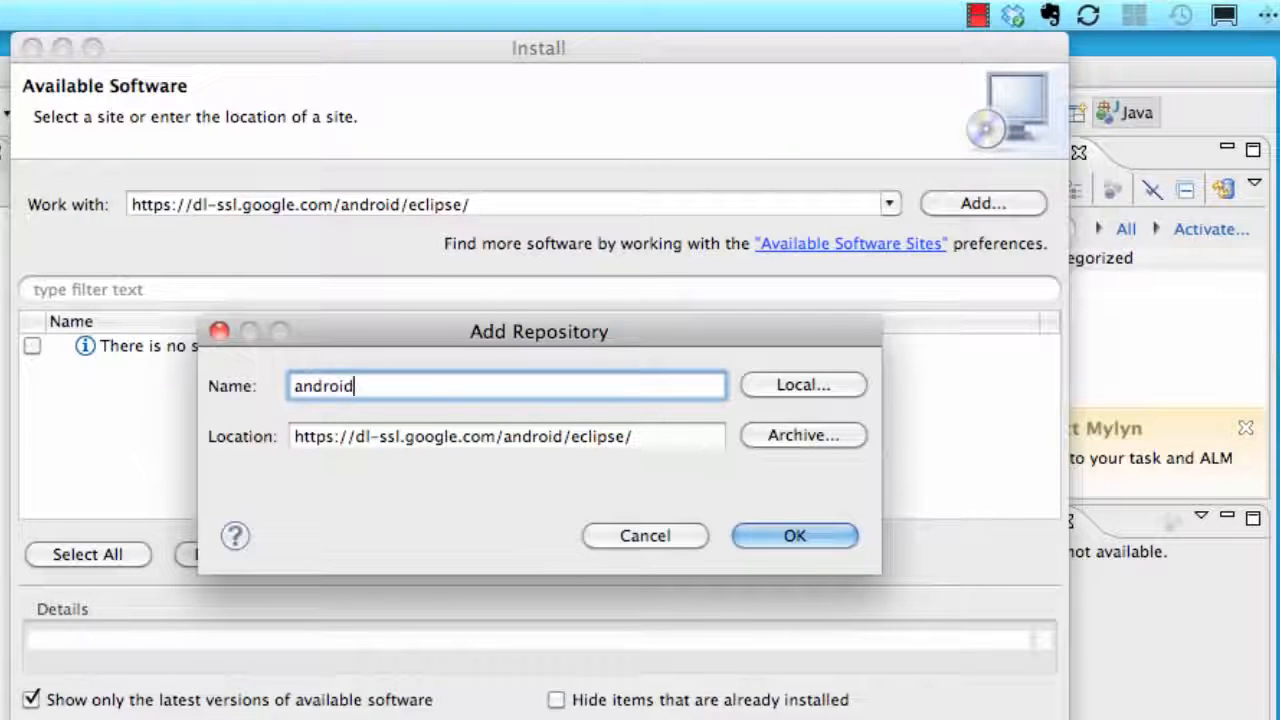
pyautogui.write(' adt')
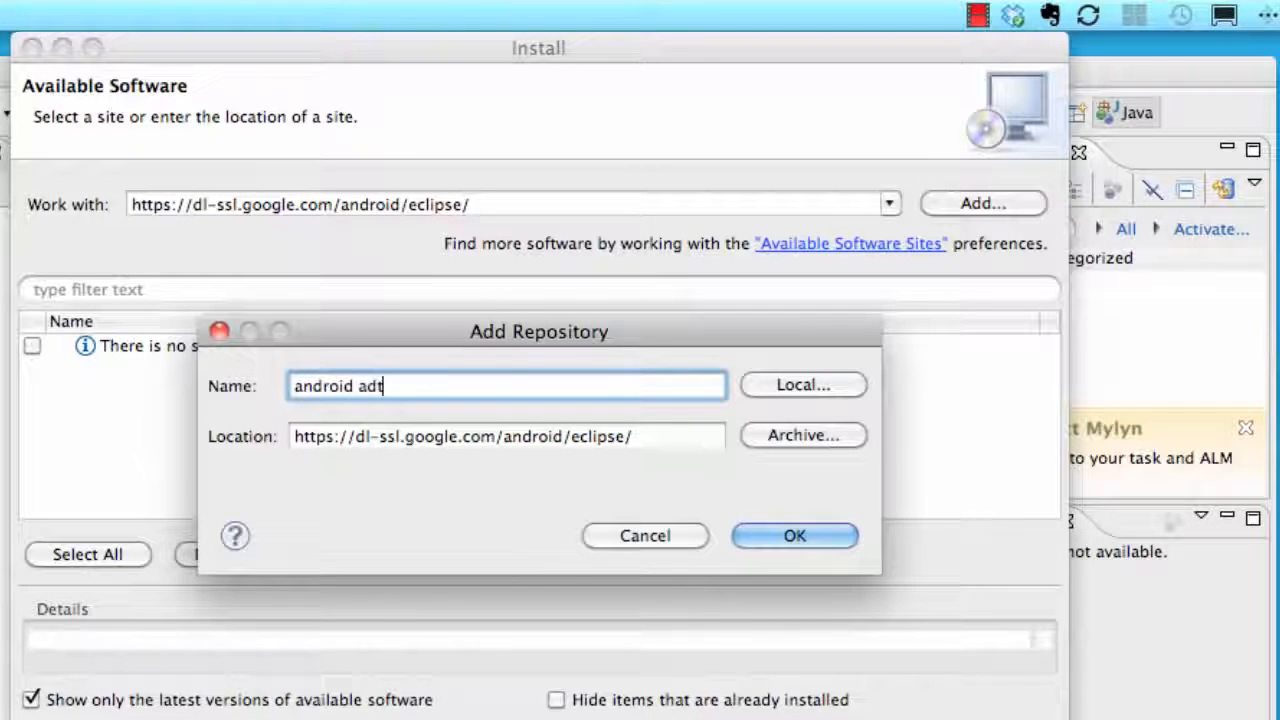
pyautogui.click(515, 440)
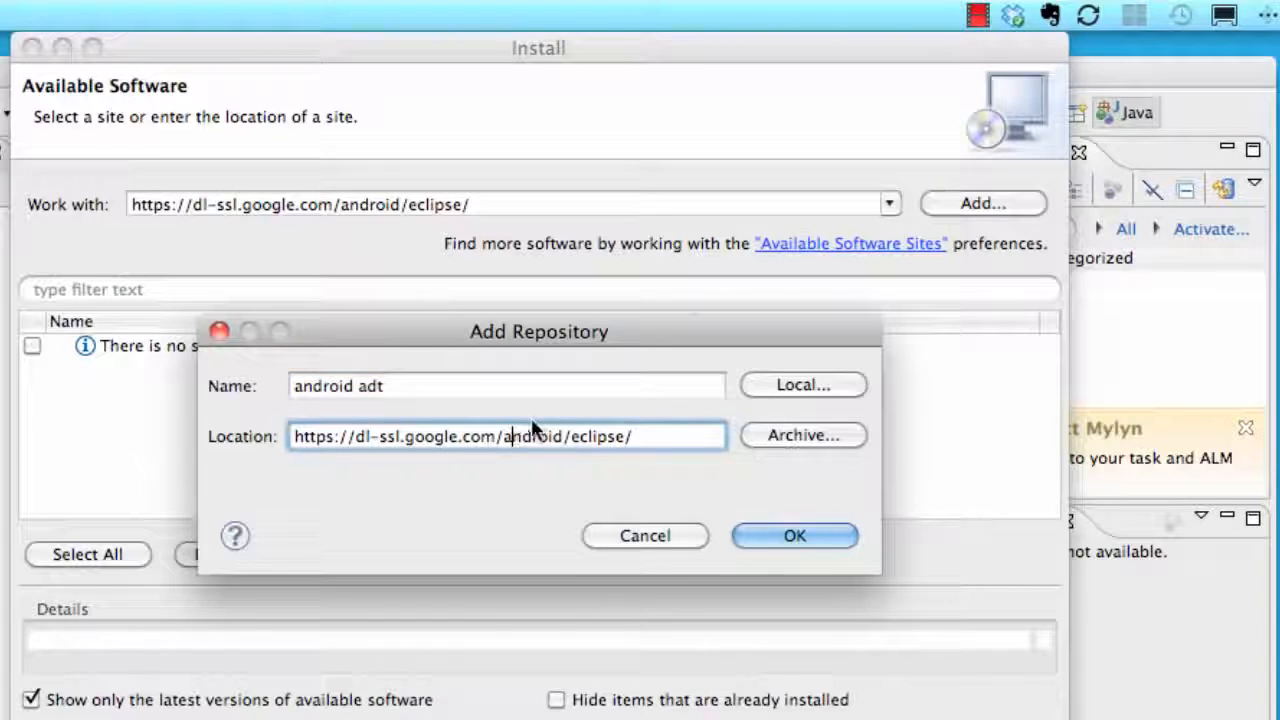
pyautogui.click(793, 540)
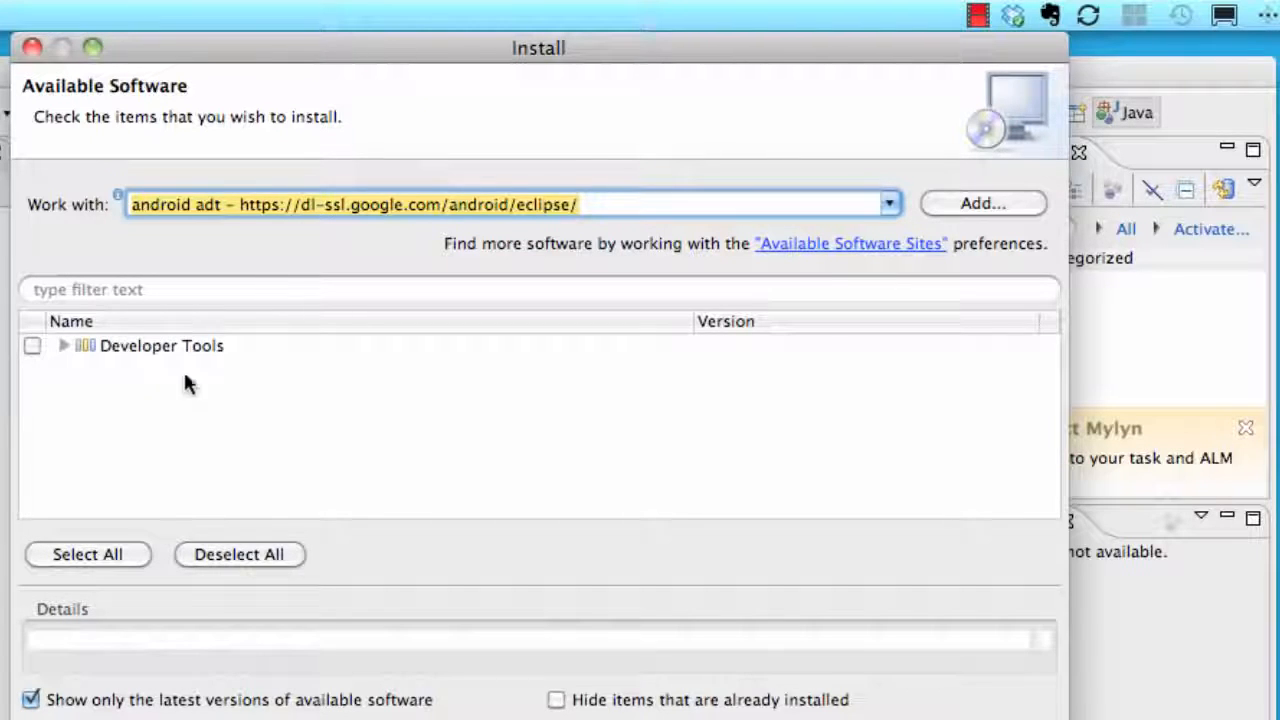
# Choose Developer Tools for installation, review the listed Android components and continue to the license agreements
pyautogui.click(33, 345)
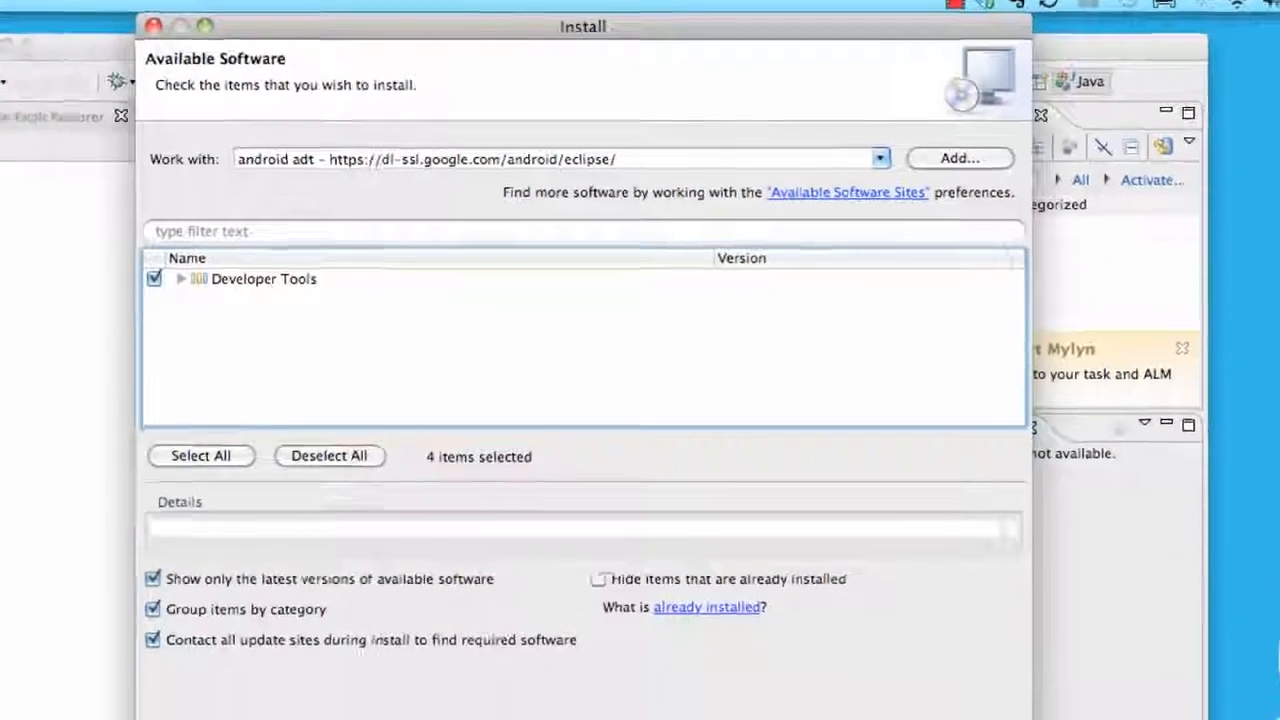
pyautogui.click(710, 719)
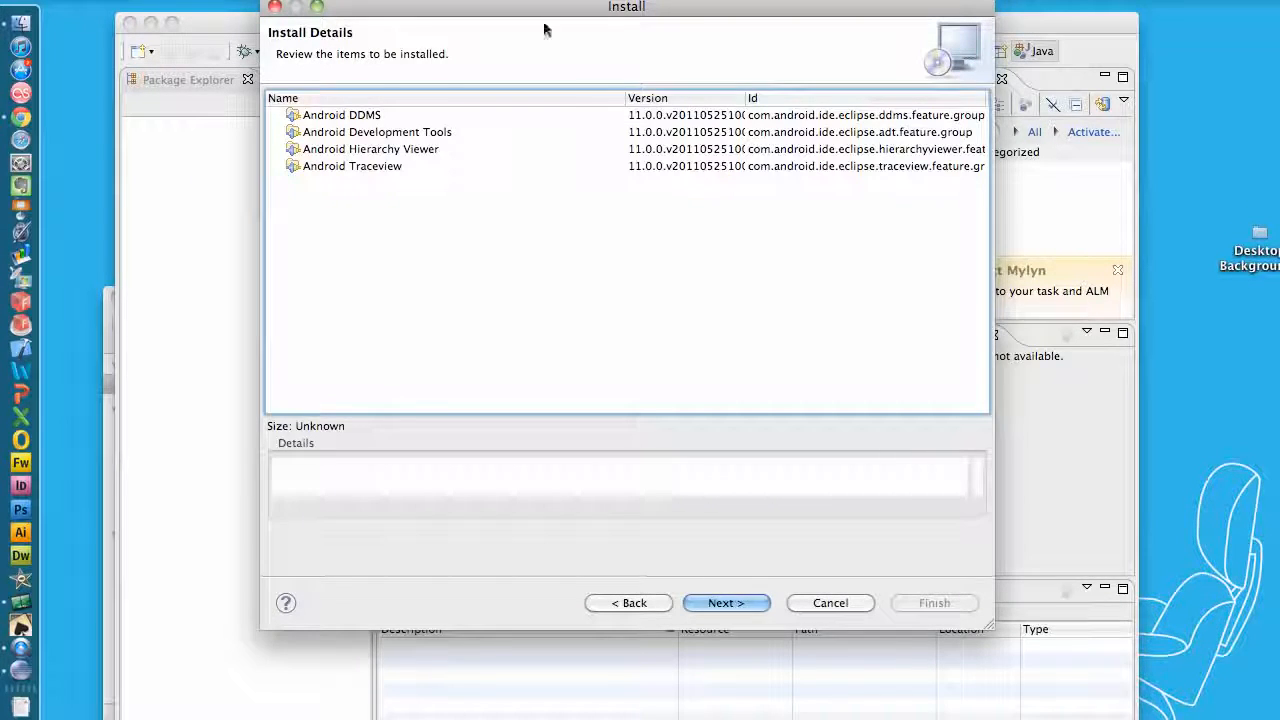
pyautogui.click(358, 118)
pyautogui.click(350, 134)
pyautogui.click(350, 150)
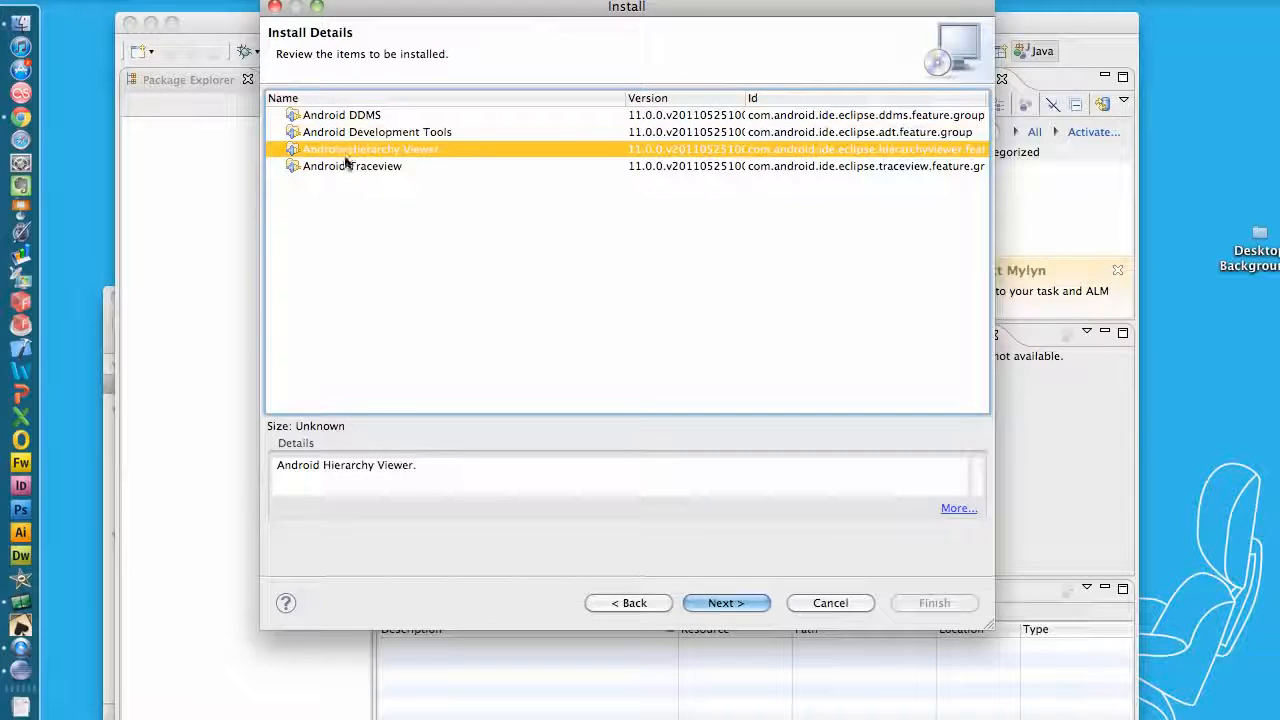
pyautogui.click(728, 604)
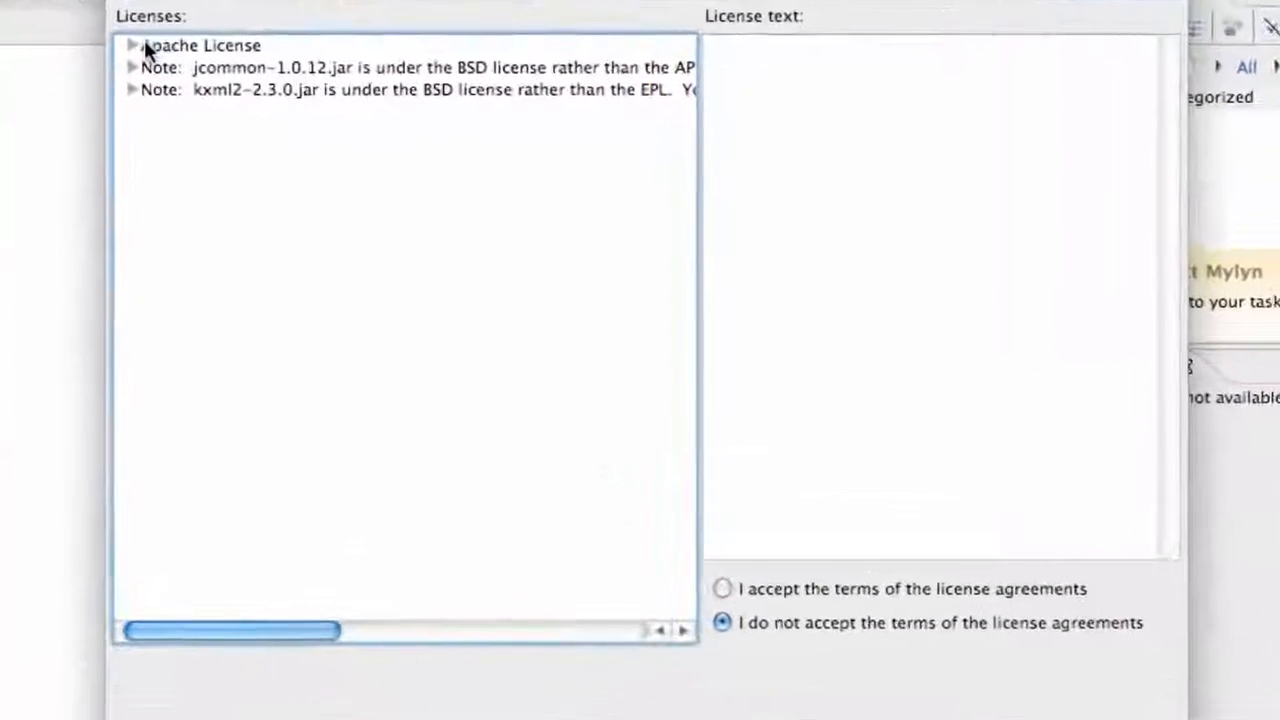
# Accept the terms of the license agreements and look through the Apache, jcommon and kxml2 license texts
pyautogui.click(194, 30)
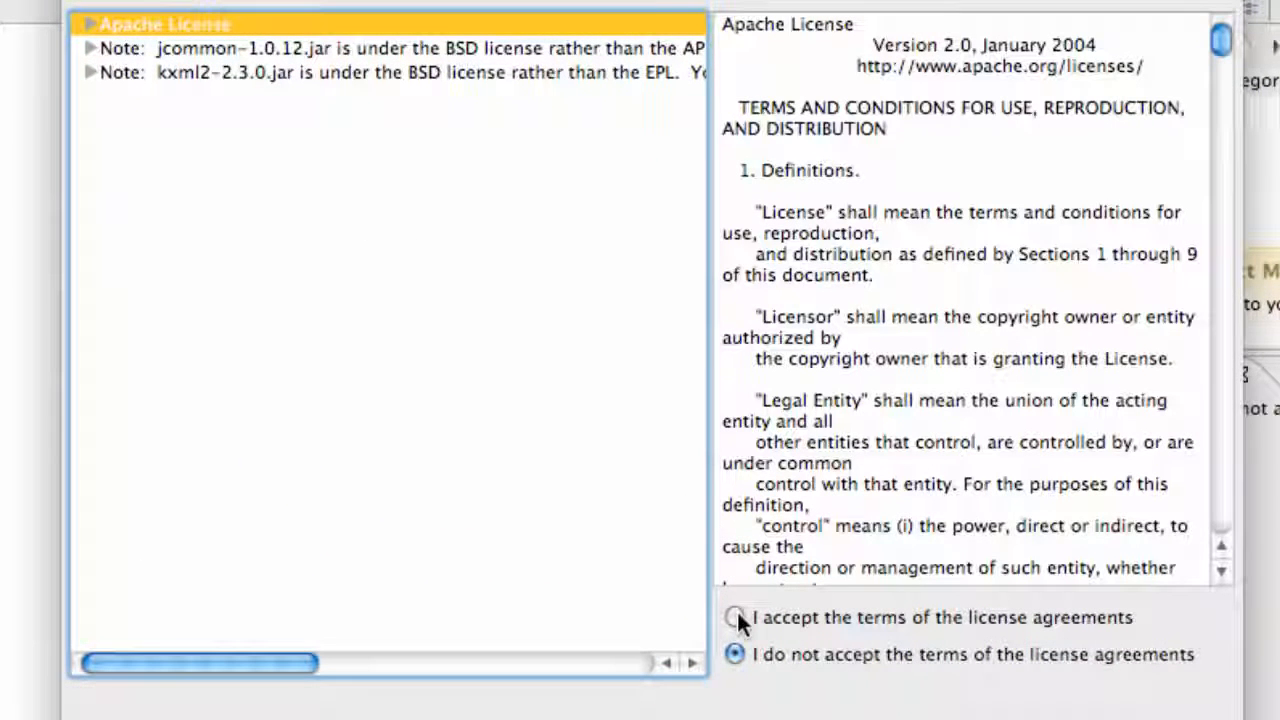
pyautogui.click(736, 612)
pyautogui.click(196, 50)
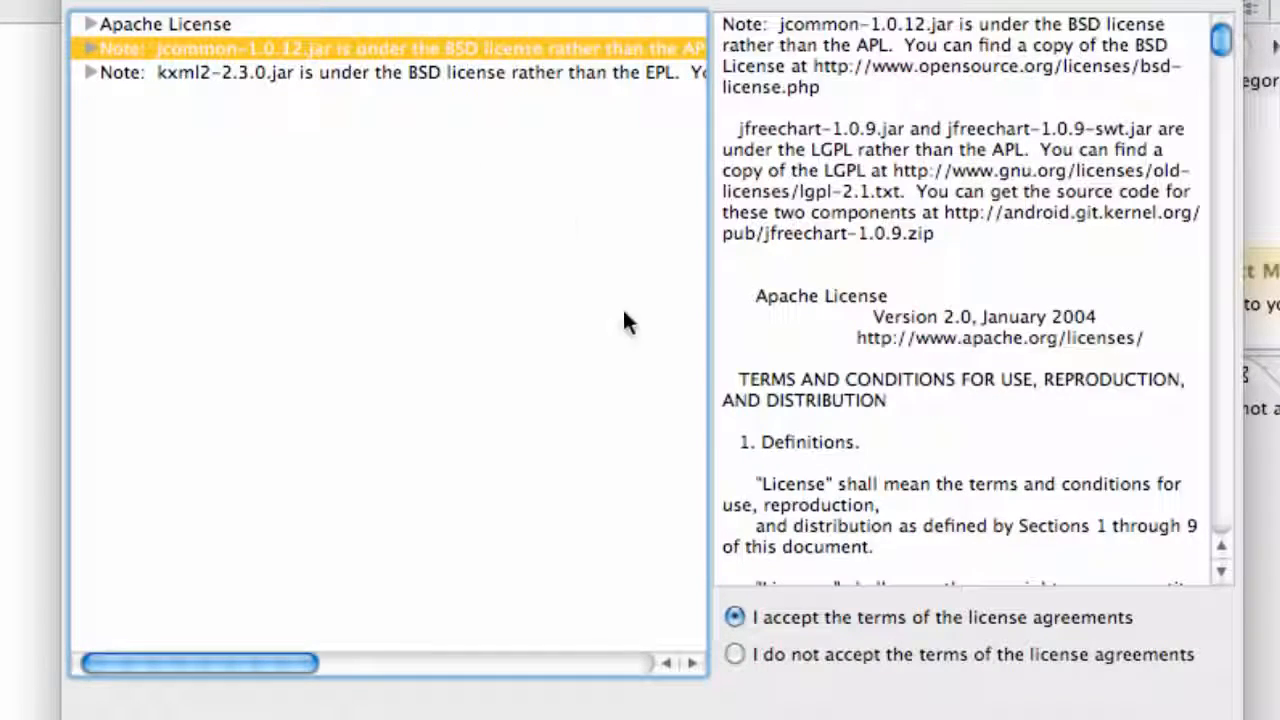
pyautogui.click(442, 72)
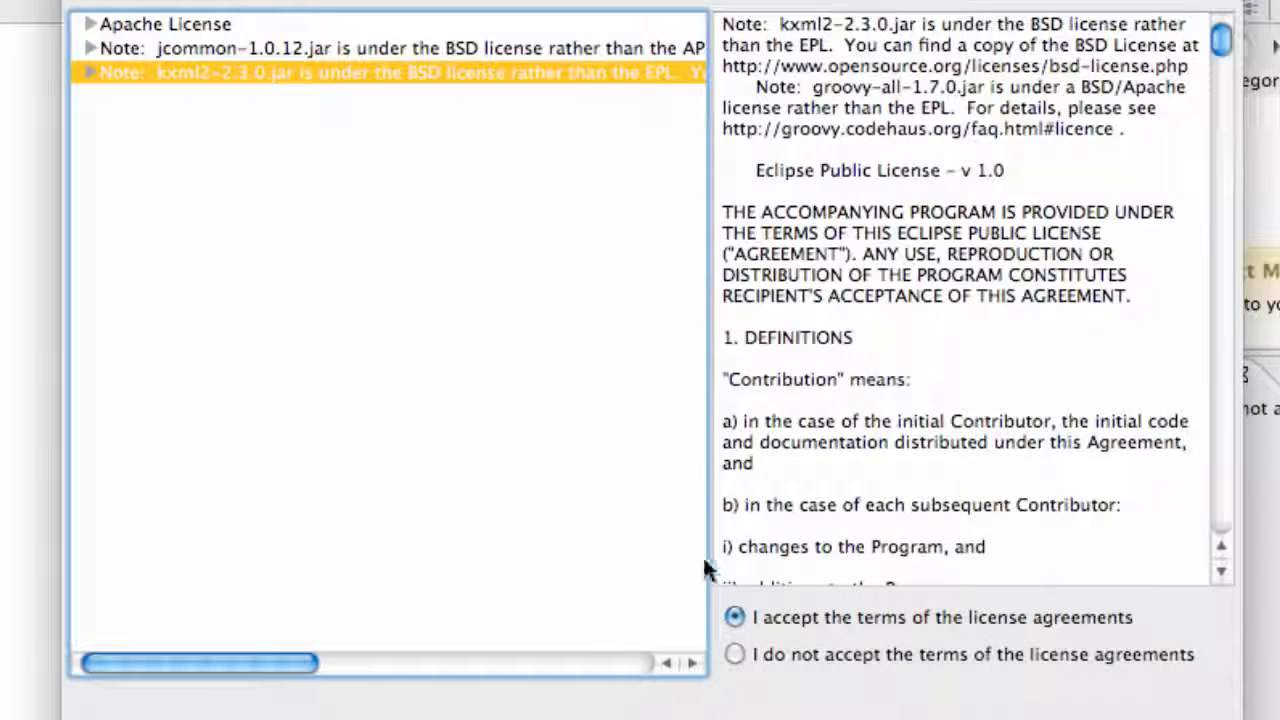
pyautogui.scroll(-5, 940, 280)
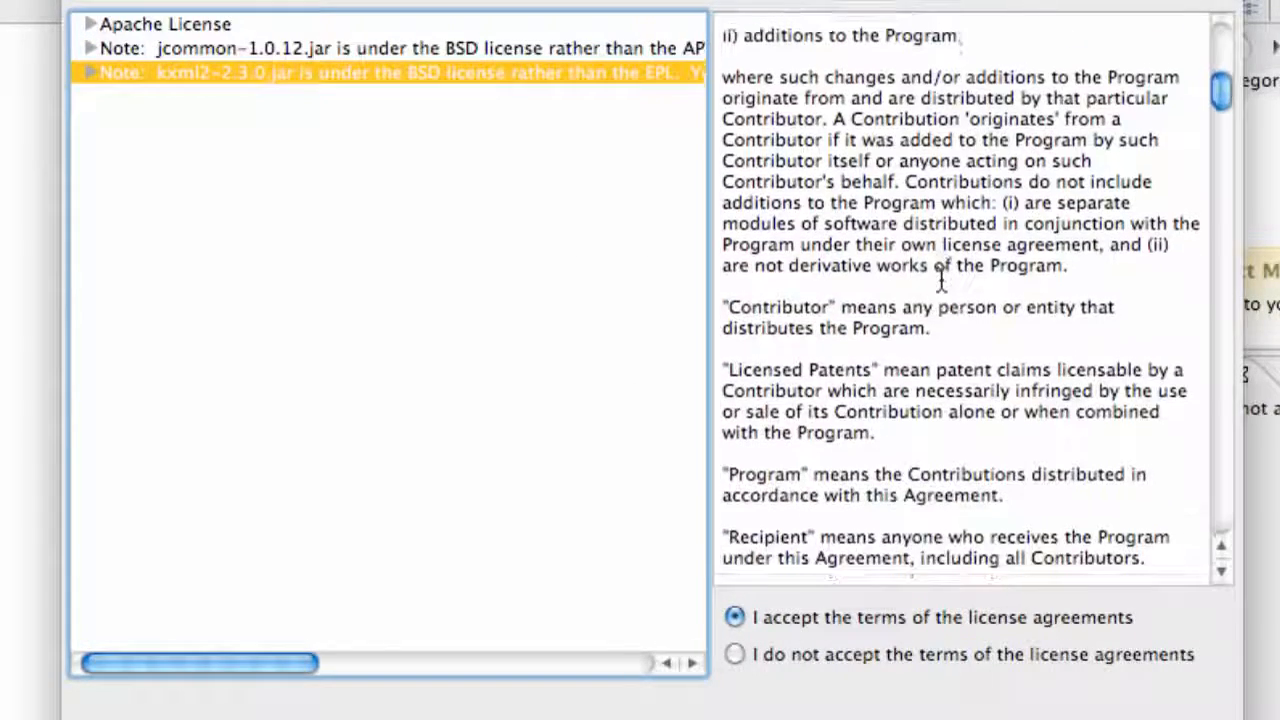
pyautogui.scroll(10, 940, 280)
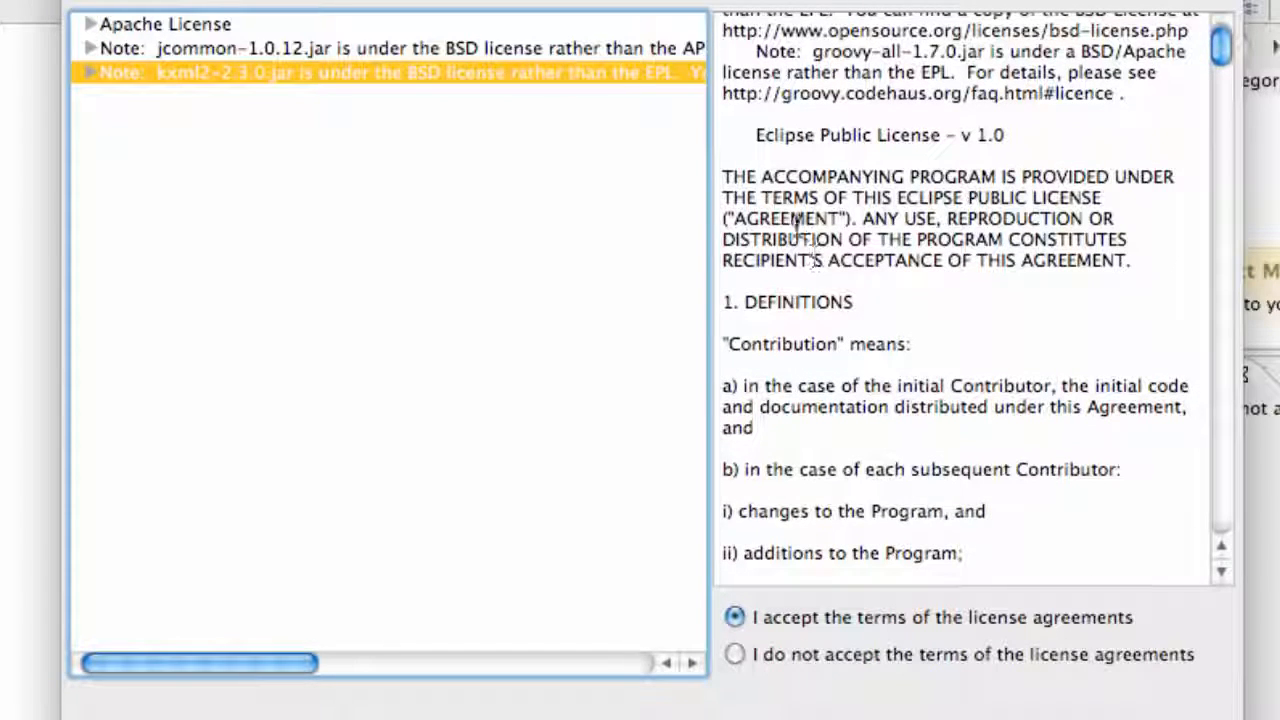
pyautogui.scroll(1, 800, 230)
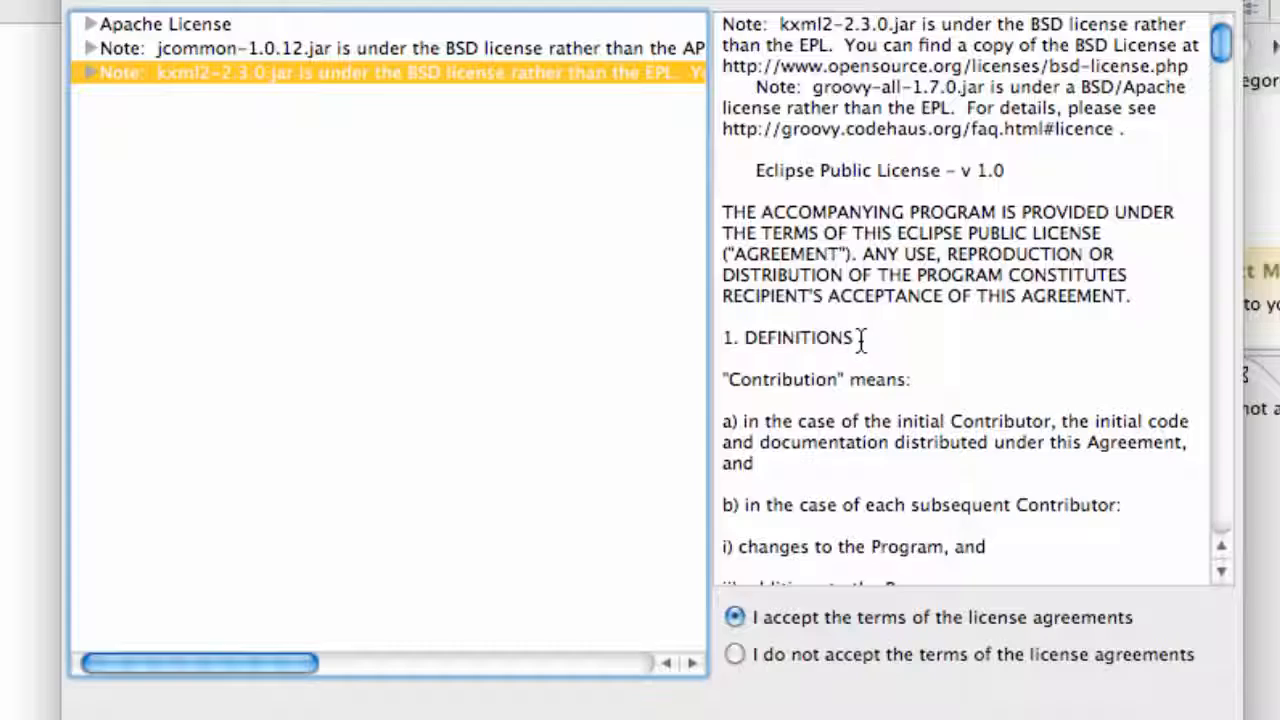
pyautogui.scroll(-15, 860, 340)
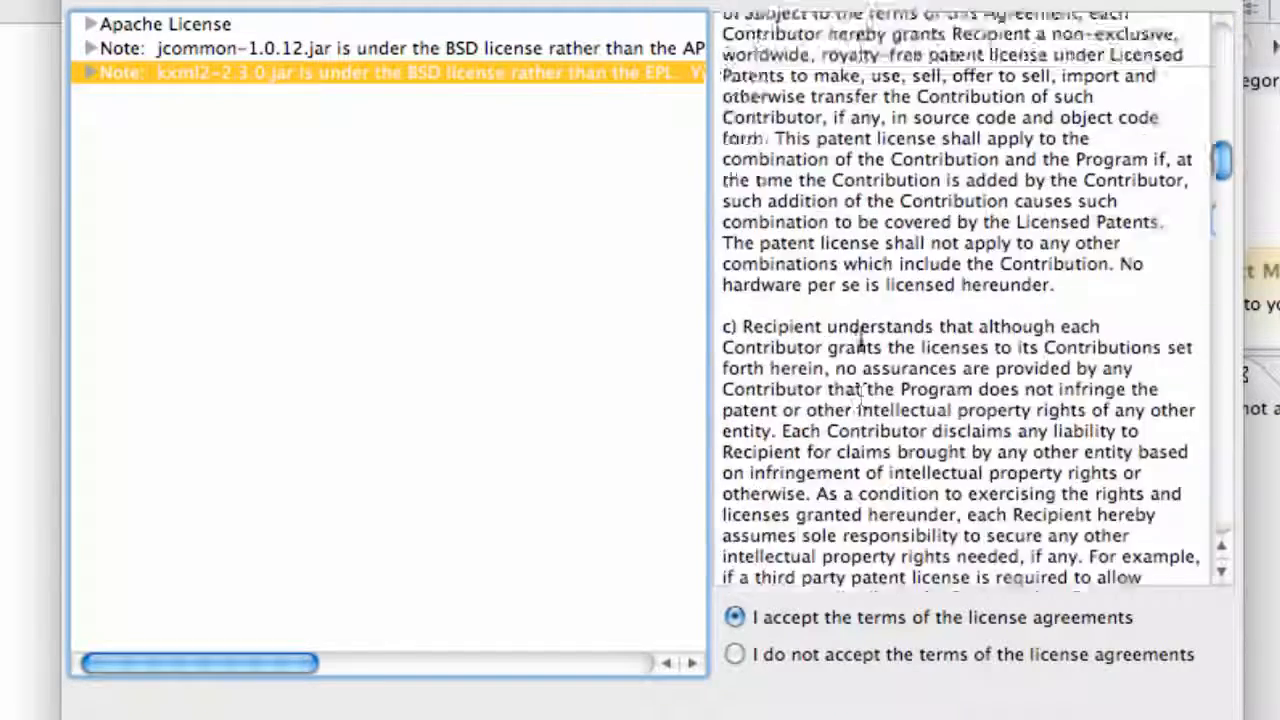